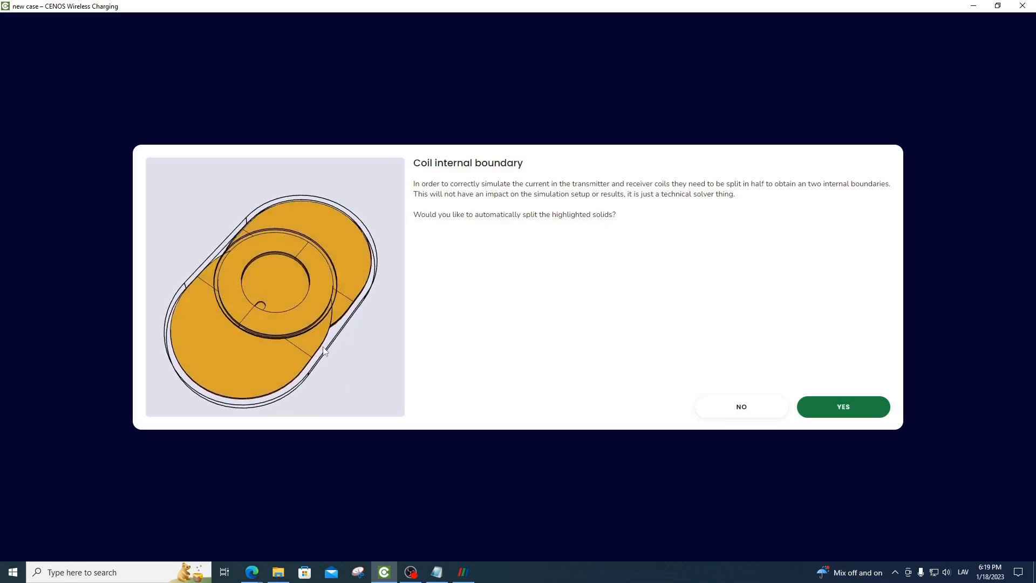
Split the highlighted coil solids automatically and create an automatic air domain around the geometry
click(845, 403)
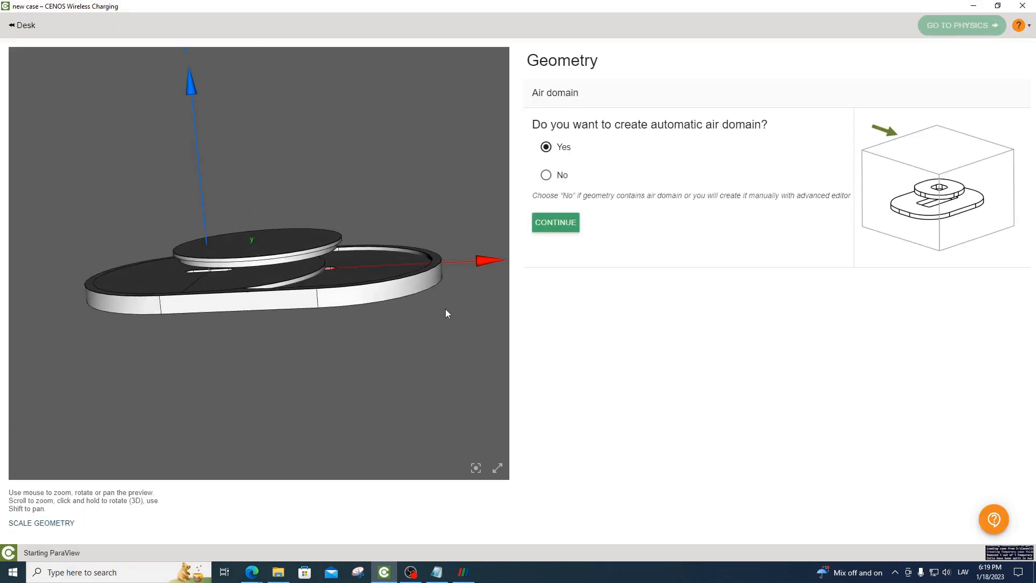
drag(446, 310, 483, 321)
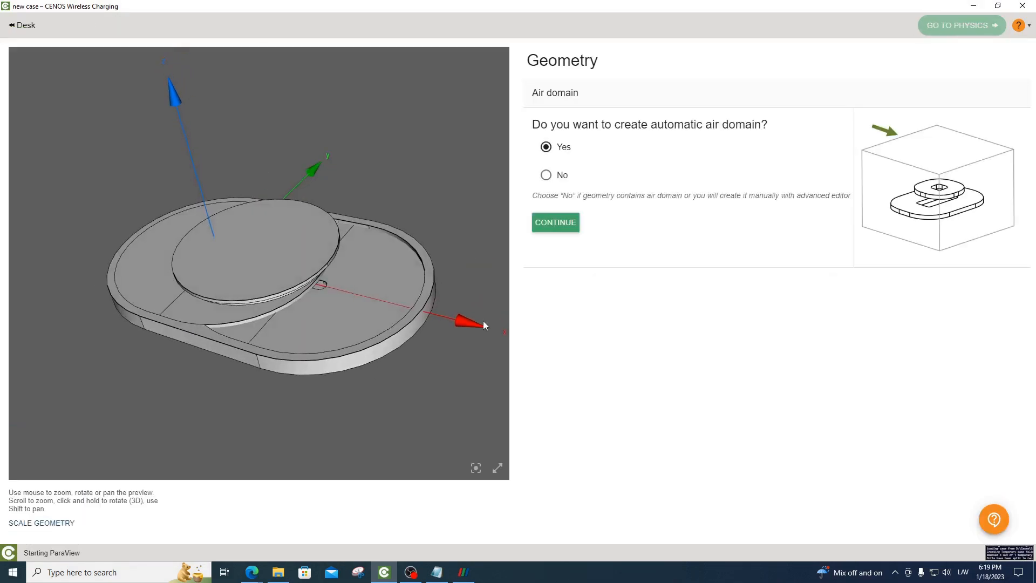
click(550, 223)
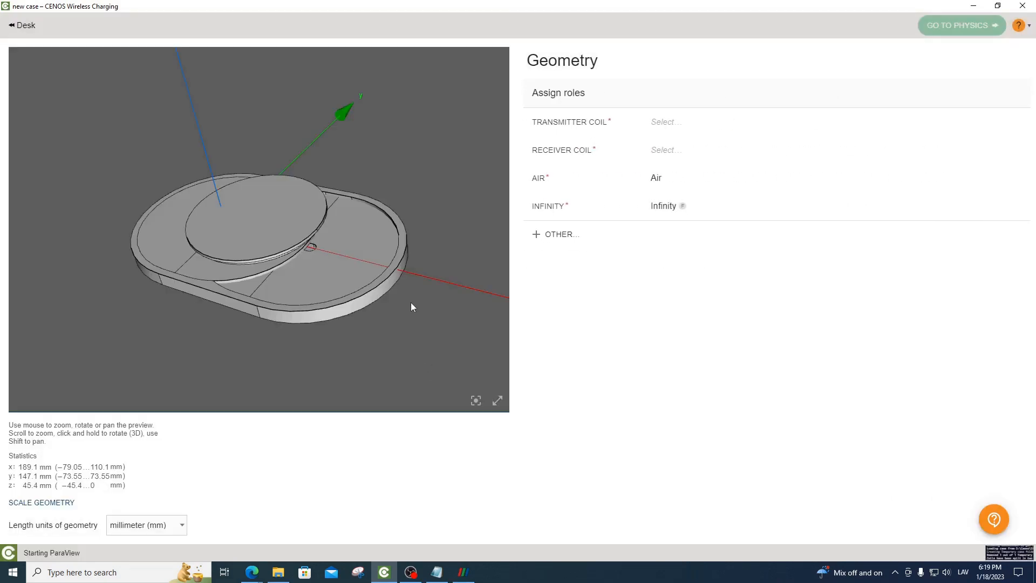
Assign the transmitter coil role to the two halves of the oblong coil on the positive X side
drag(425, 288, 375, 341)
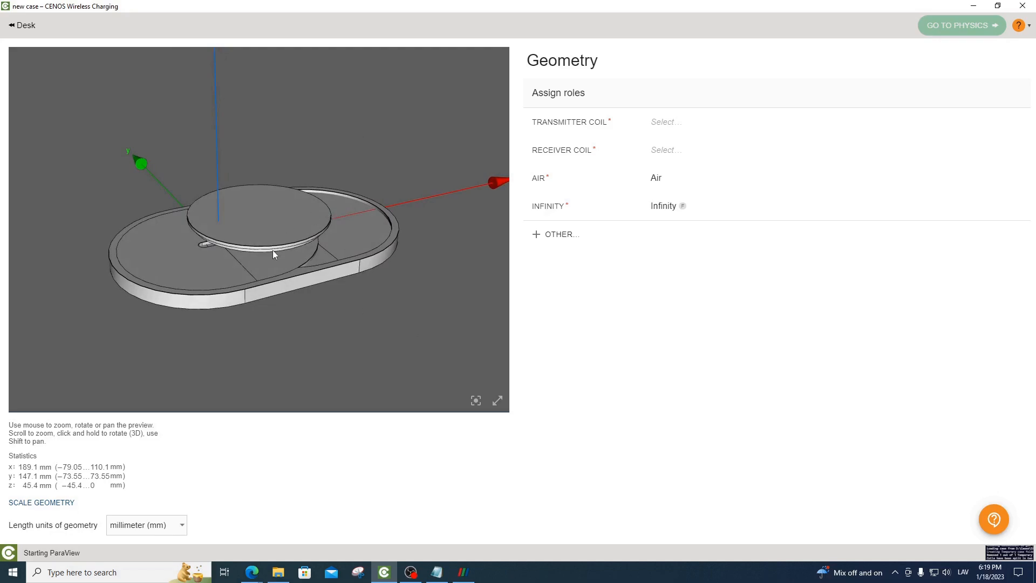
drag(387, 308, 326, 332)
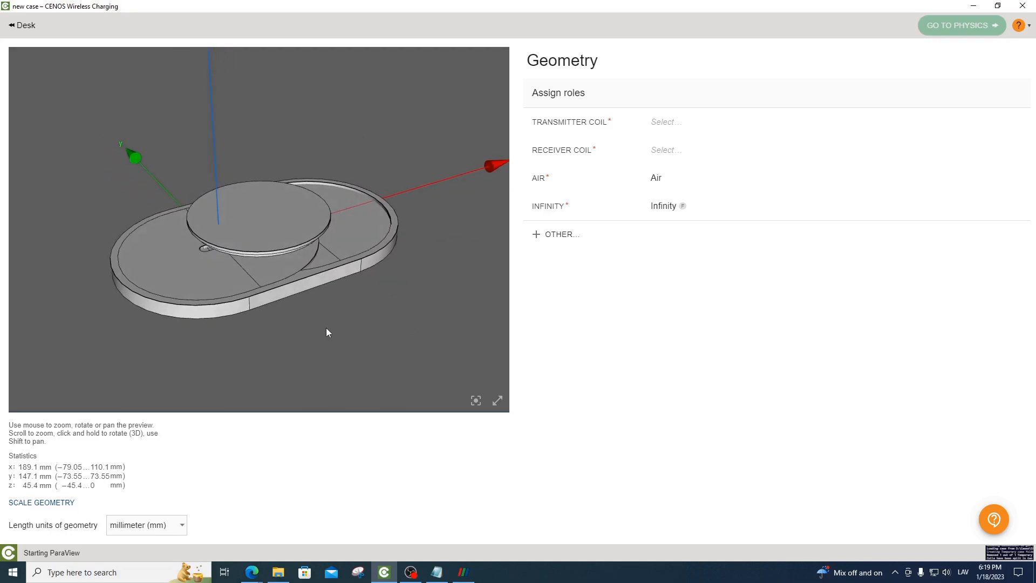
click(683, 128)
click(320, 264)
click(348, 242)
Add a second transmitter coil role and assign Solid_1 and Solid_2 to it
click(560, 234)
click(565, 237)
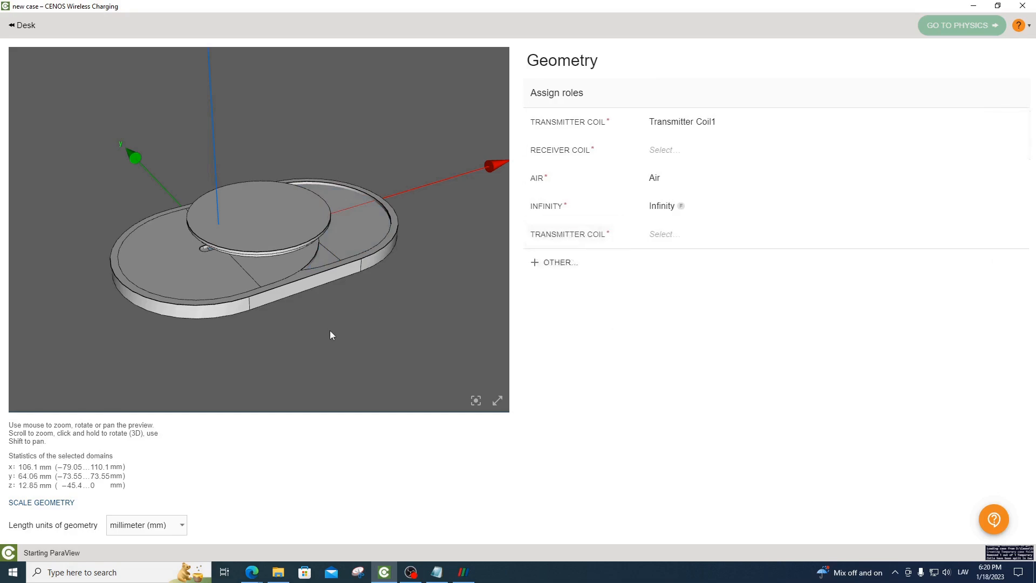
click(268, 272)
click(206, 280)
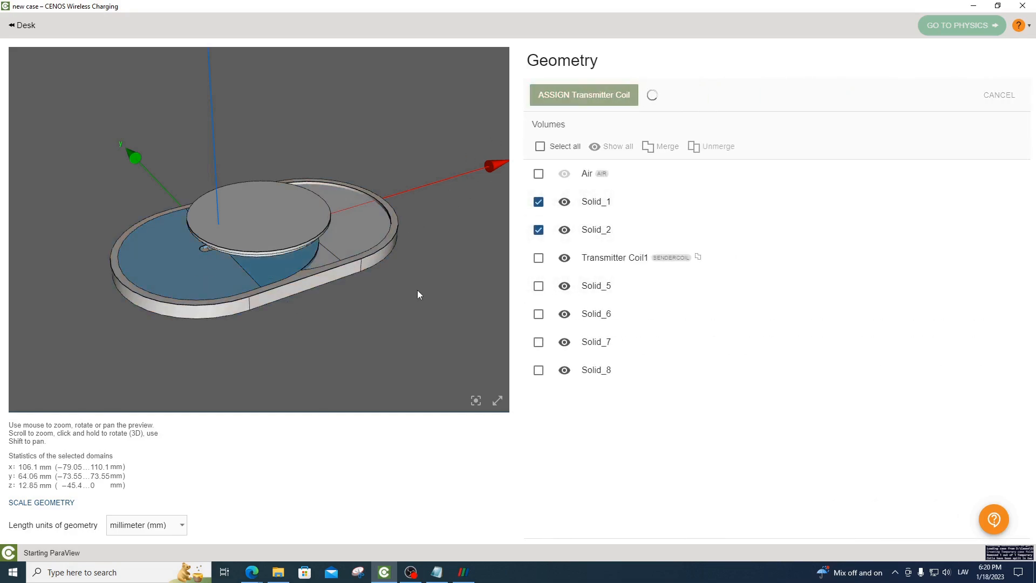
click(667, 152)
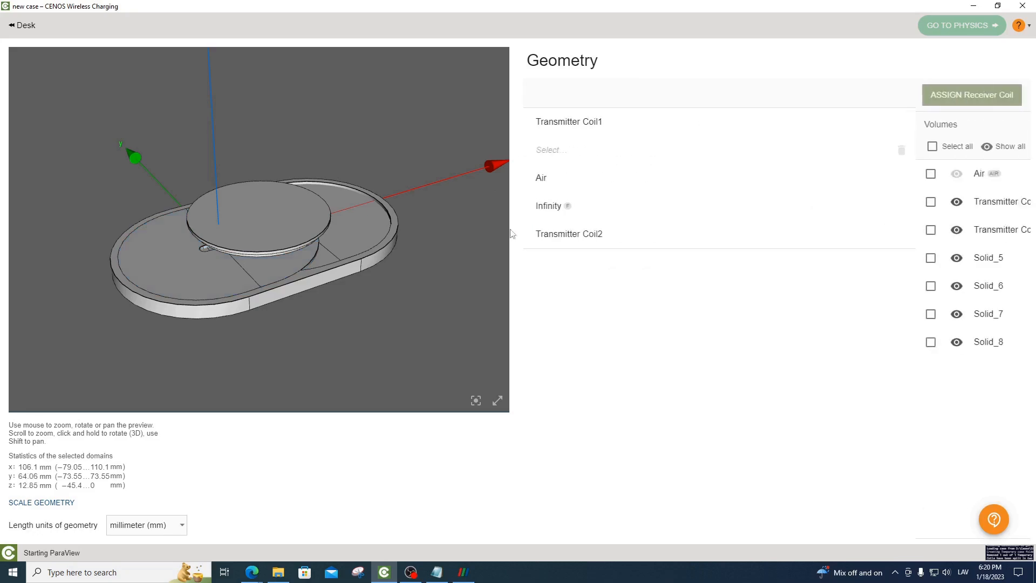
Assign Solid_6 and Solid_7 as the receiver coil, hiding both transmitter coils and Solid_5 to reach them
drag(488, 221, 451, 257)
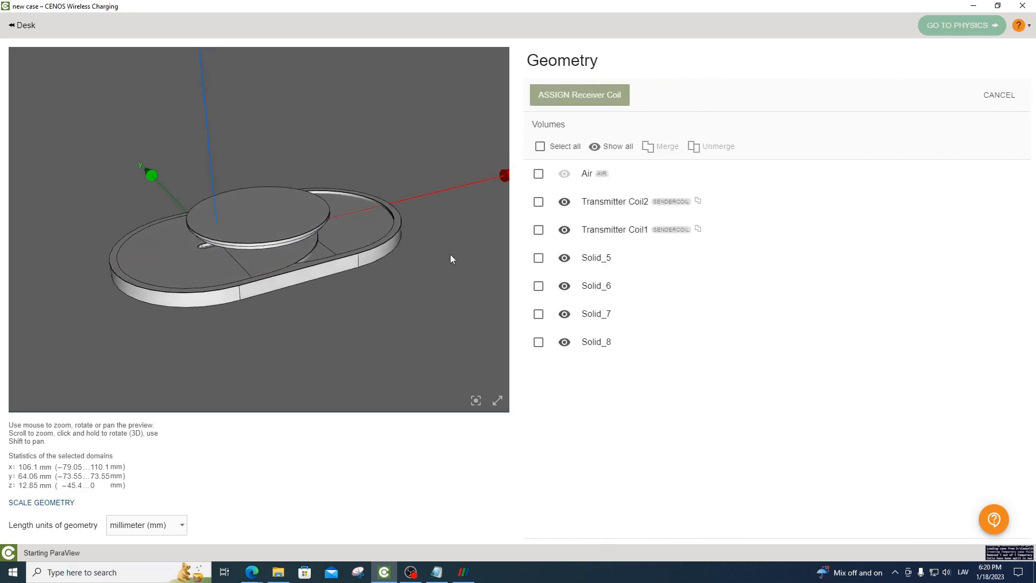
click(565, 202)
click(565, 230)
drag(396, 283, 351, 229)
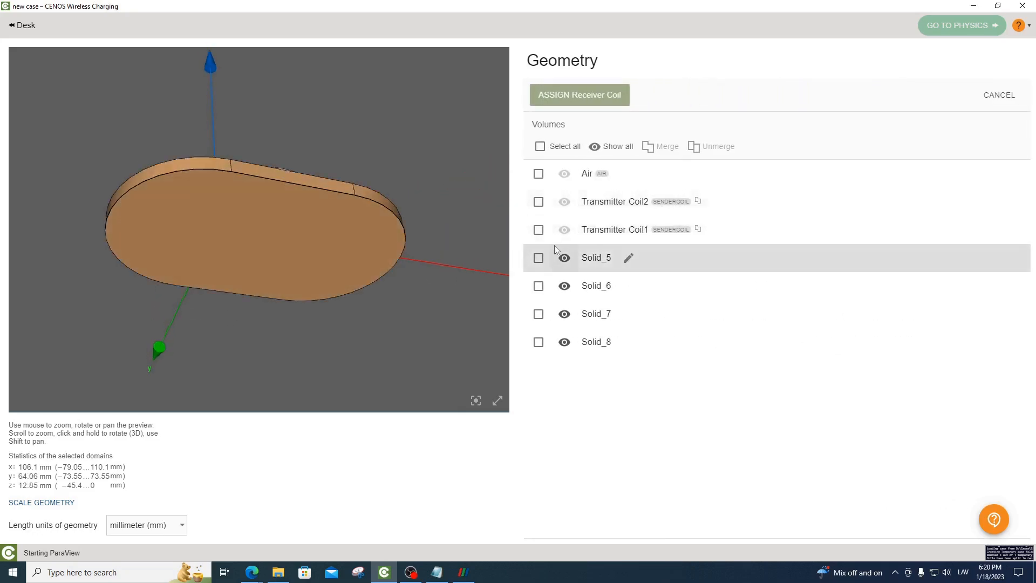
click(565, 258)
drag(475, 256, 430, 187)
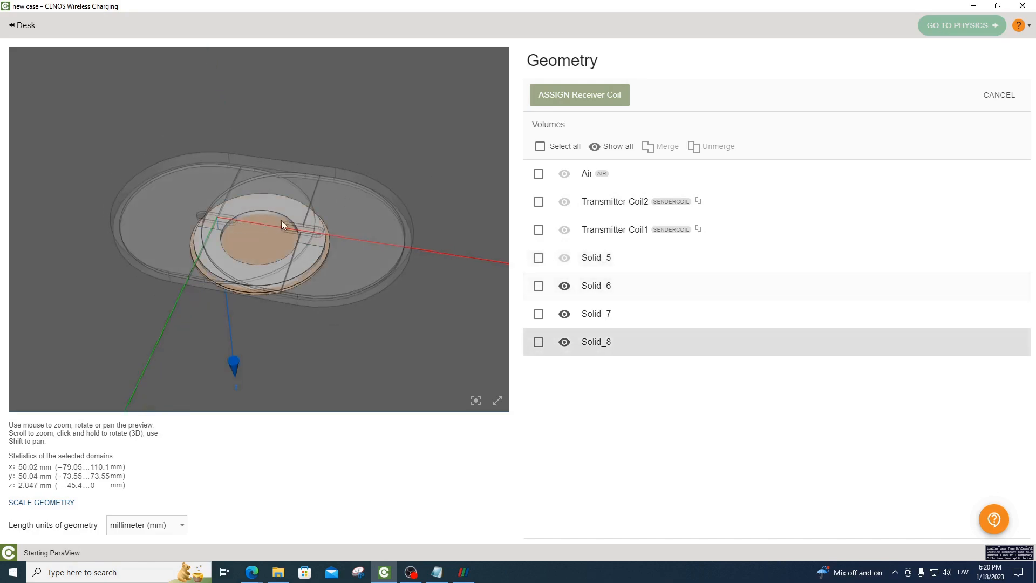
click(539, 286)
click(538, 314)
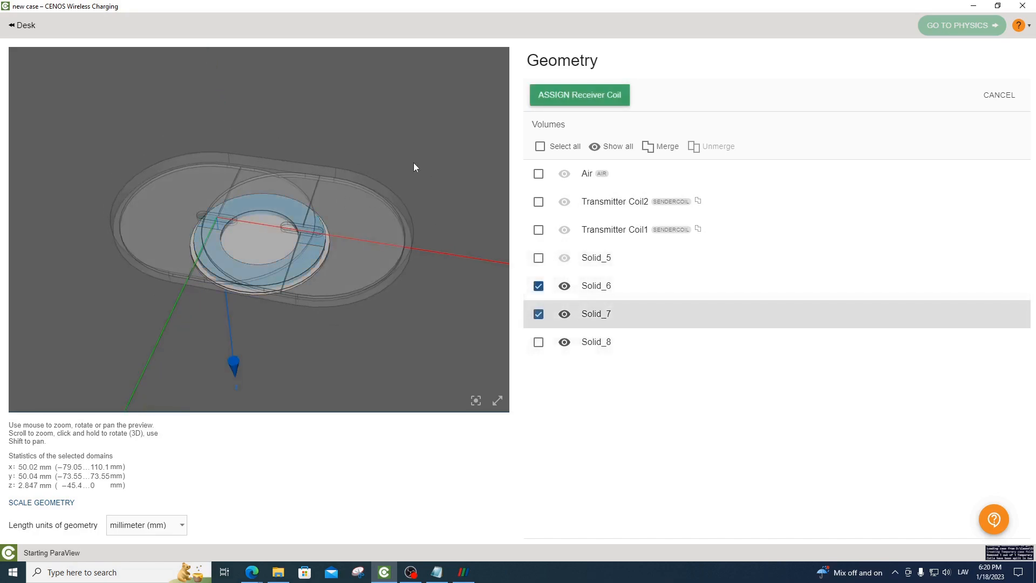
click(566, 92)
Add a ferrite role and assign Solid_5 and Solid_8 to it, with the hidden volumes shown again
mouse_move(447, 127)
mouse_down()
mouse_move(458, 317)
mouse_move(442, 303)
mouse_move(452, 331)
mouse_up()
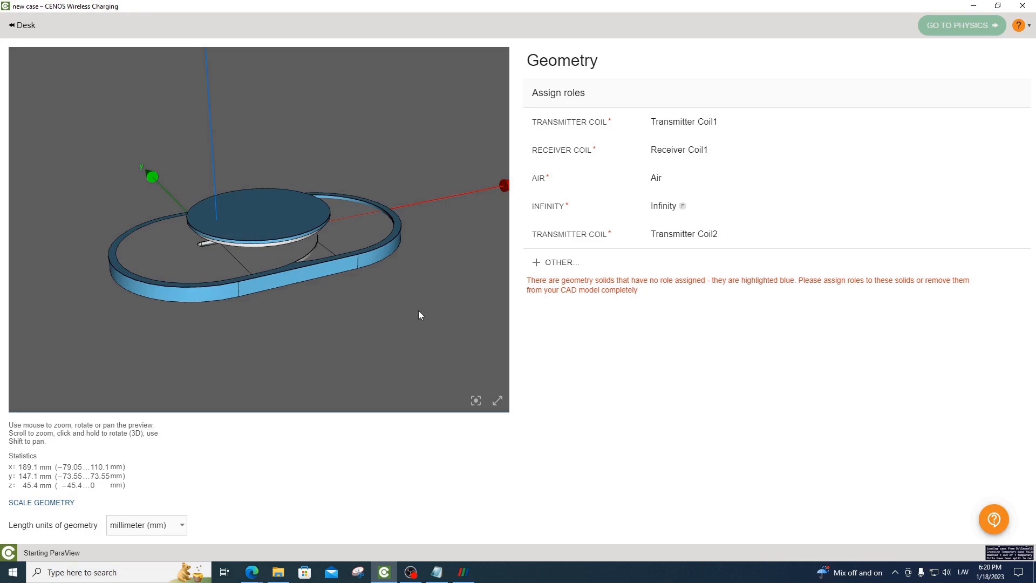
click(556, 263)
click(564, 312)
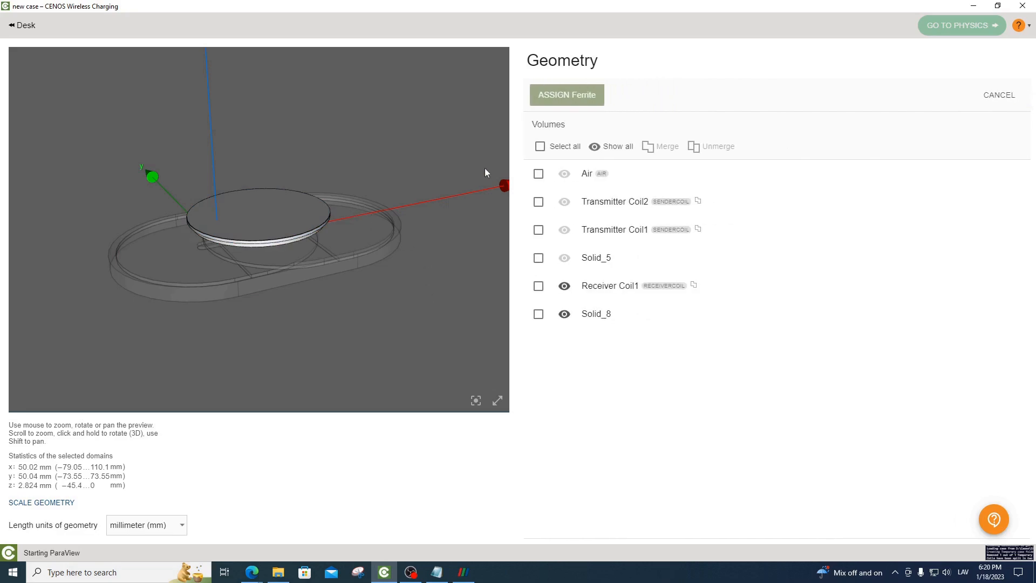
click(564, 202)
click(564, 230)
click(565, 257)
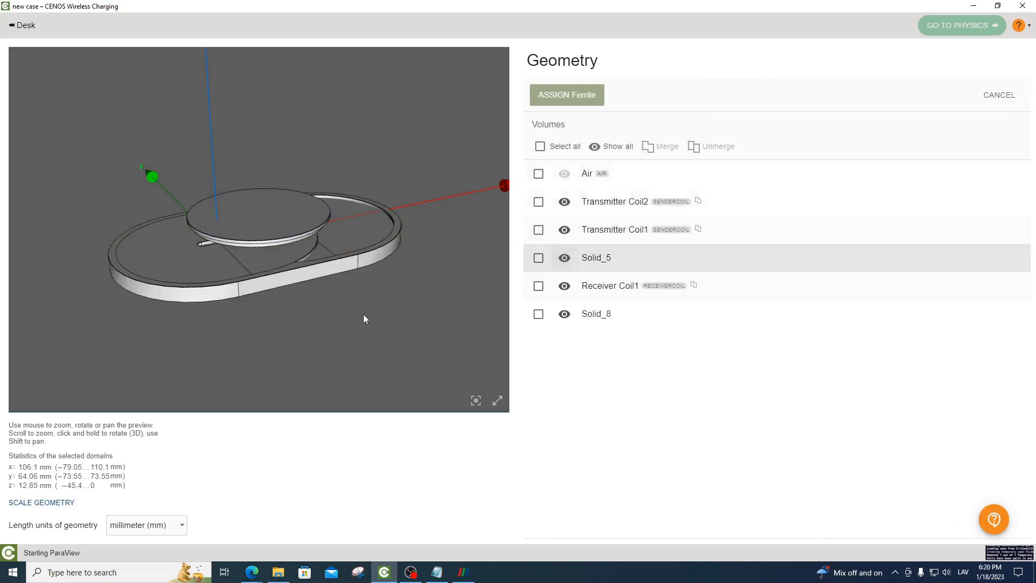
click(283, 219)
click(291, 279)
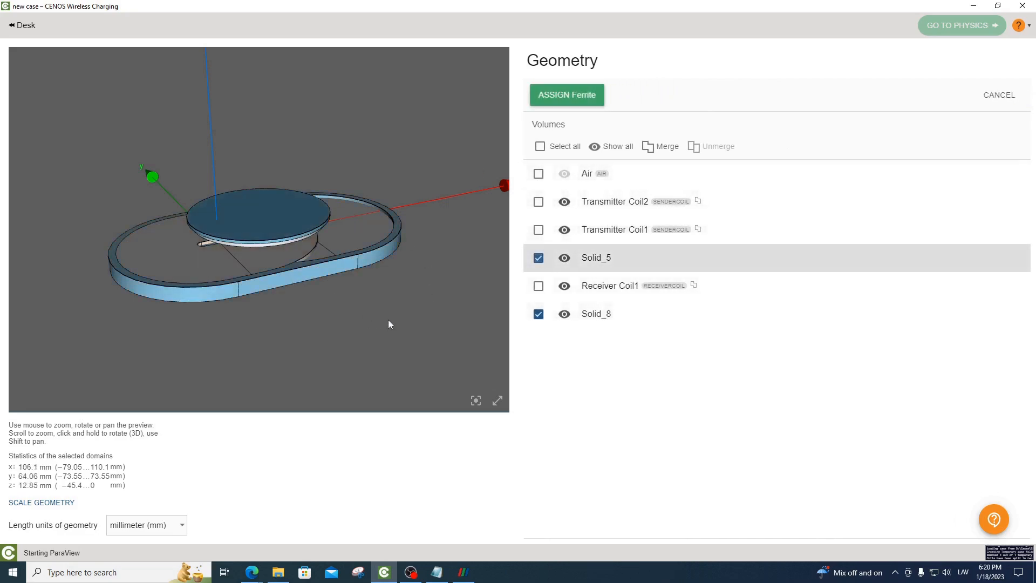
click(564, 95)
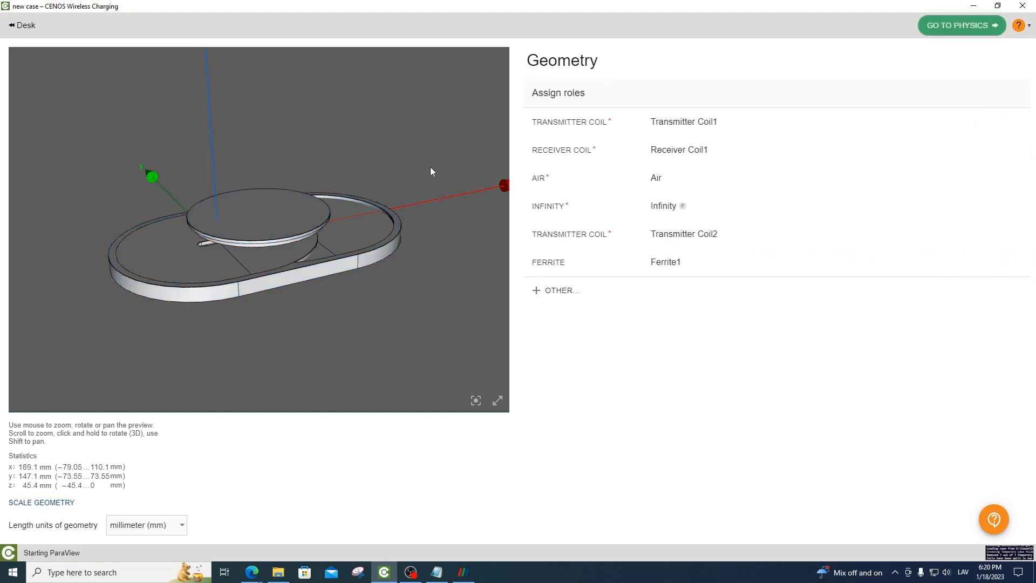
Proceed to the physics setup and set the end time to 2 s, time step to 1 s and frequency to 130000 Hz
click(948, 26)
drag(452, 261, 463, 274)
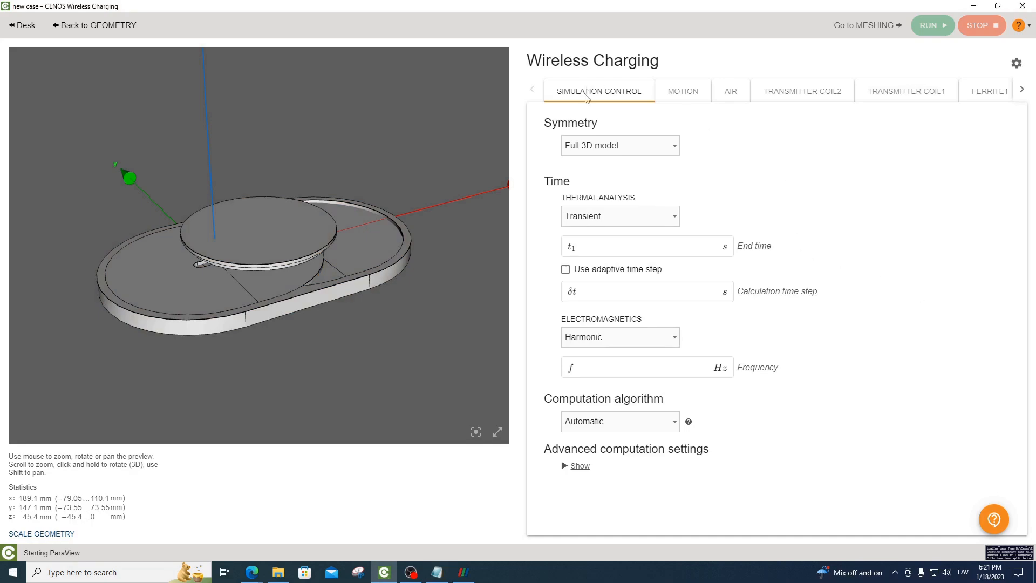
click(604, 248)
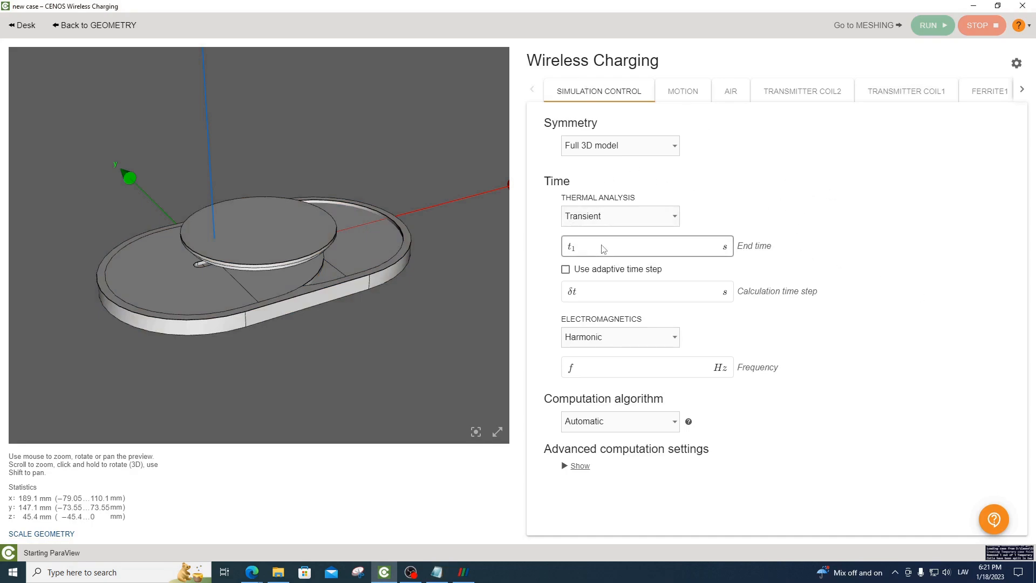
click(614, 292)
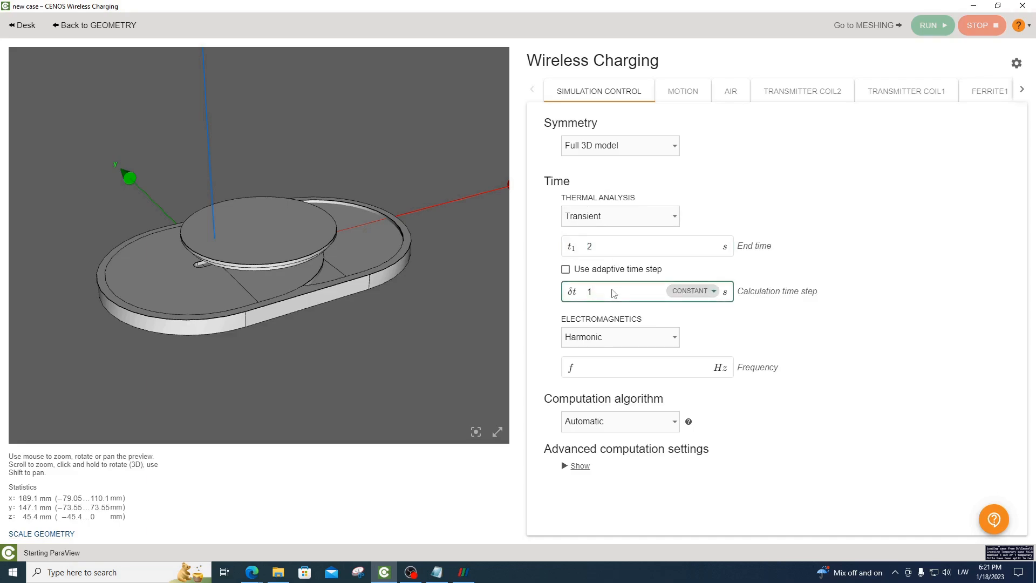
drag(439, 301, 511, 375)
click(626, 376)
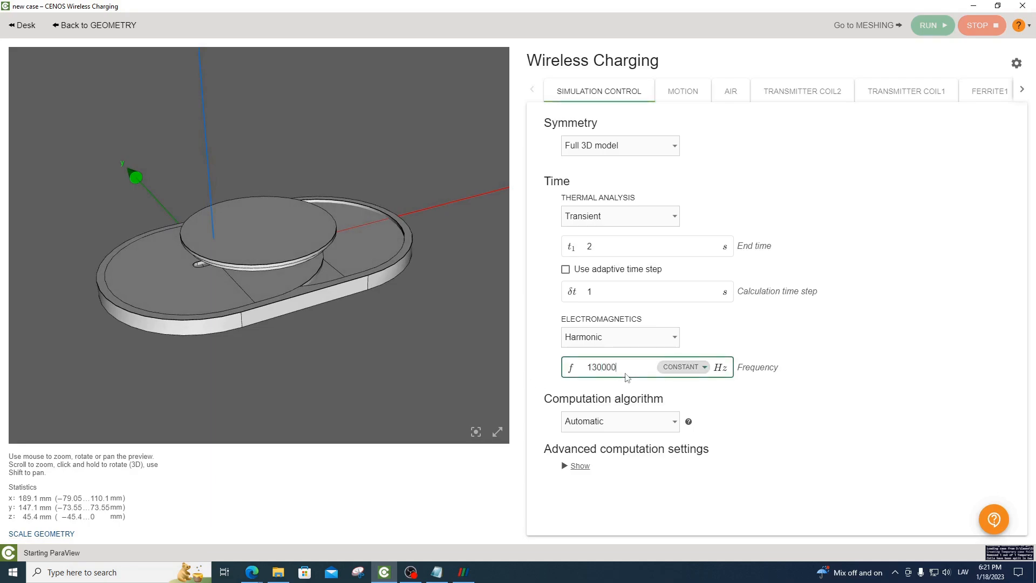
click(549, 363)
Set the Litz wire fill factor of Transmitter Coil1 to 0.785
drag(393, 323, 423, 338)
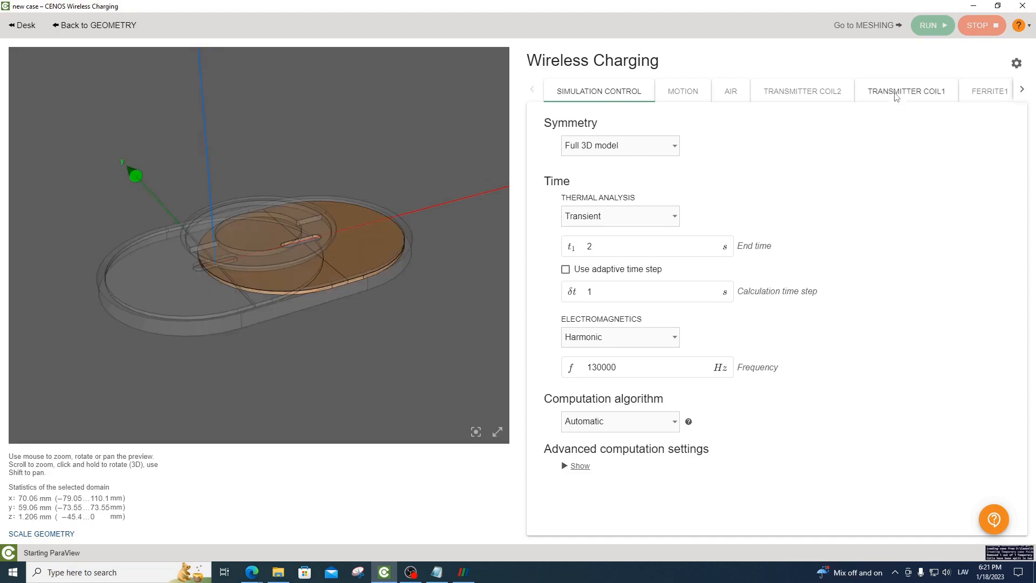
click(896, 93)
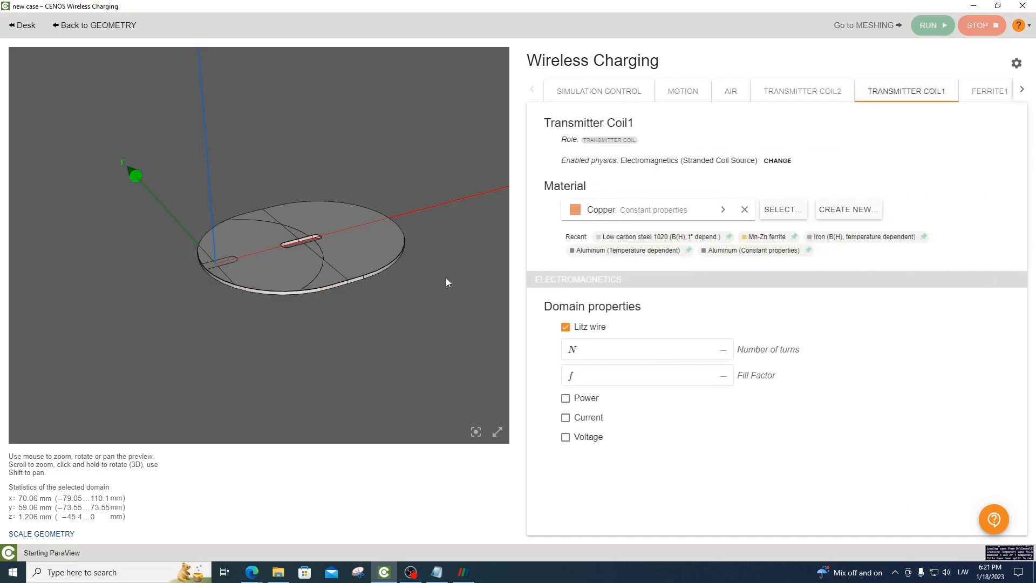
mouse_move(445, 278)
mouse_down()
mouse_move(459, 277)
mouse_move(452, 285)
mouse_up()
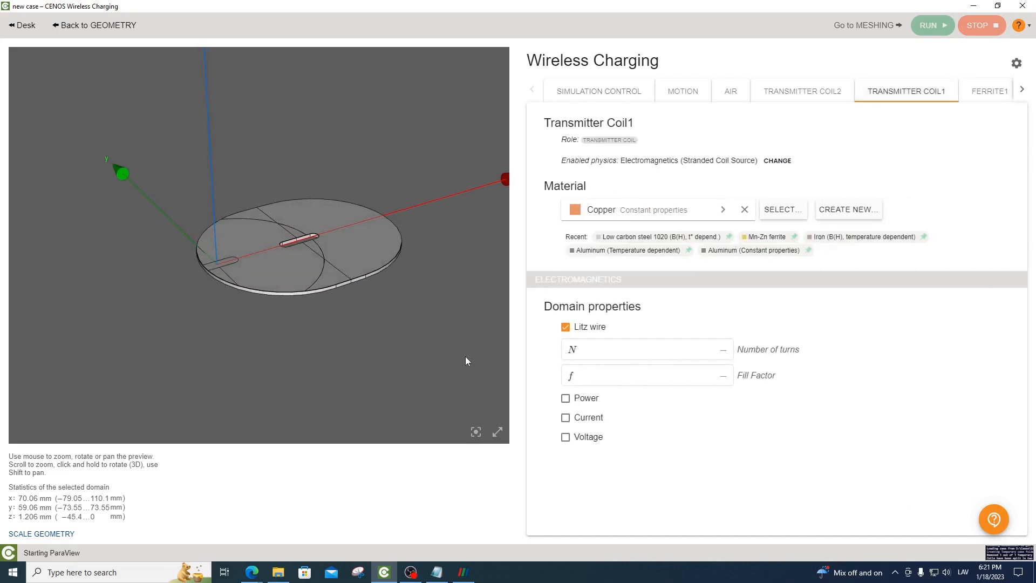
click(633, 360)
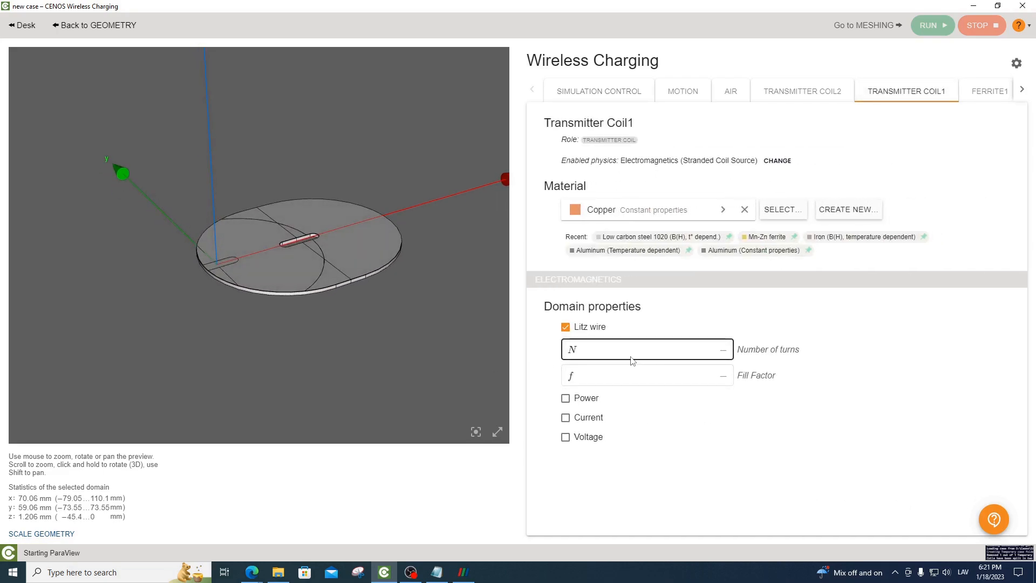
drag(359, 311, 360, 320)
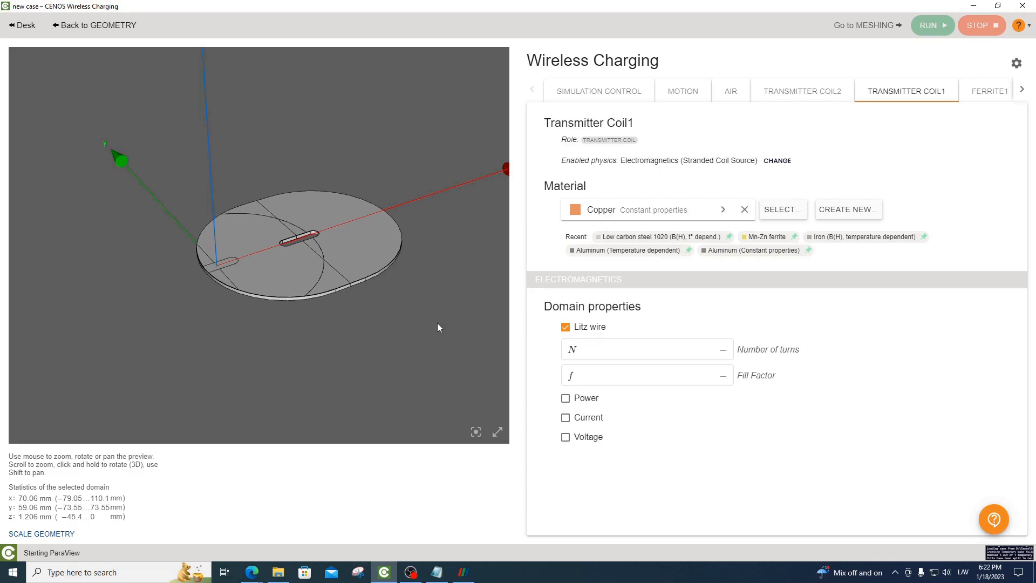
click(629, 380)
text(0.7)
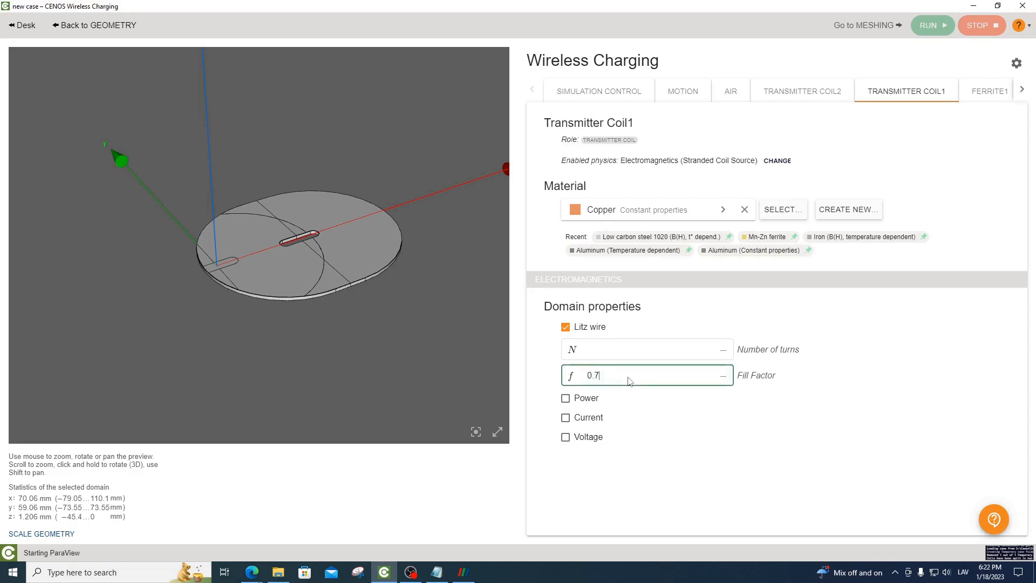
text(85)
click(530, 376)
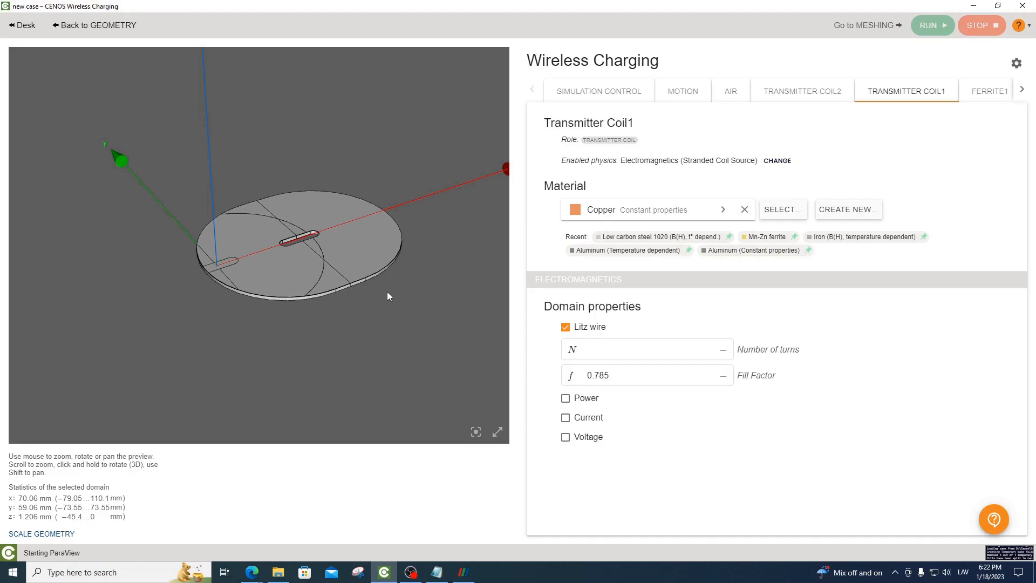
Set Transmitter Coil1 to 2072 turns and enable its voltage source at 8 V
drag(387, 291, 472, 337)
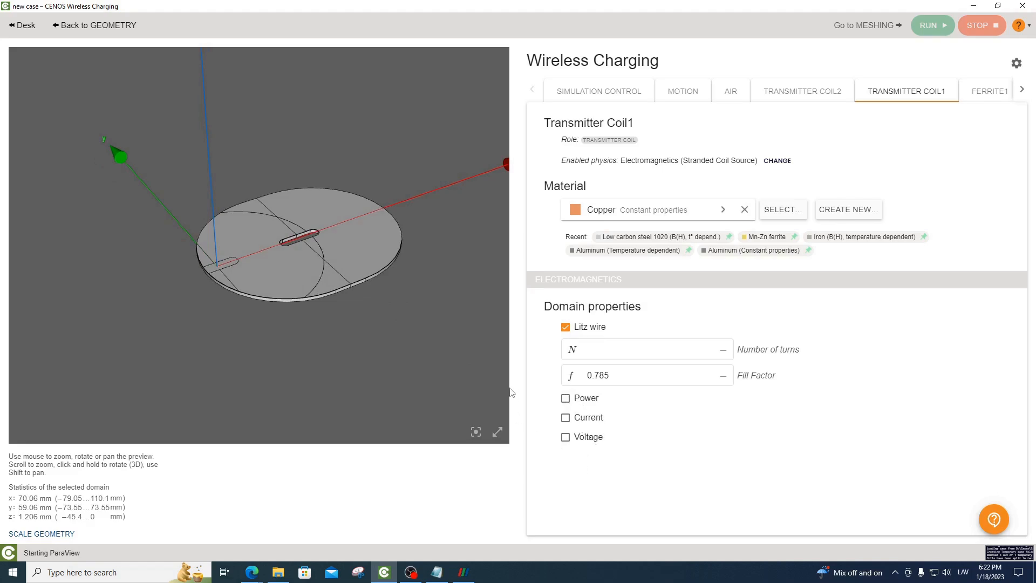
mouse_move(418, 325)
mouse_down()
mouse_move(415, 296)
mouse_move(408, 316)
mouse_up()
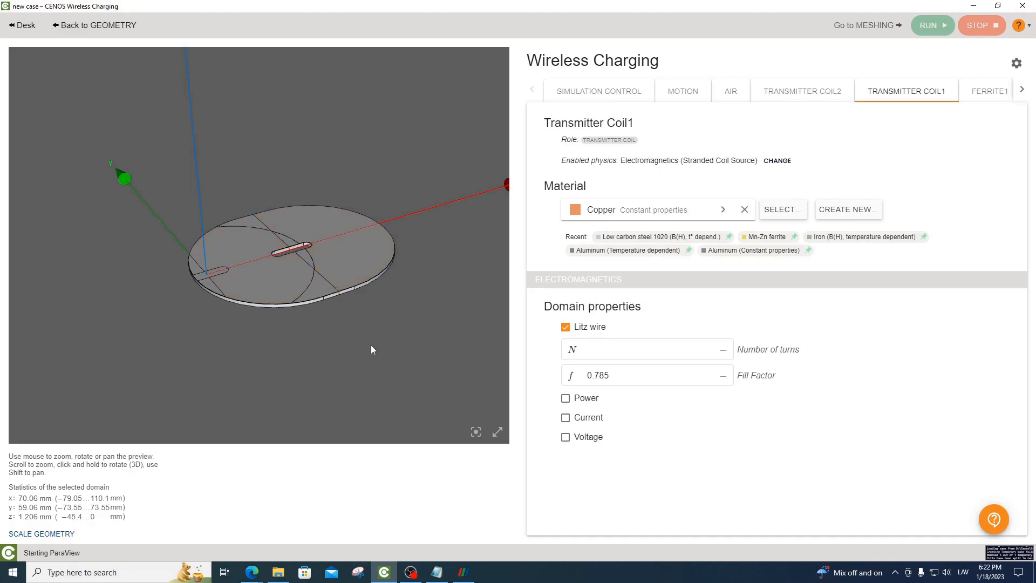
click(624, 355)
click(566, 437)
click(616, 463)
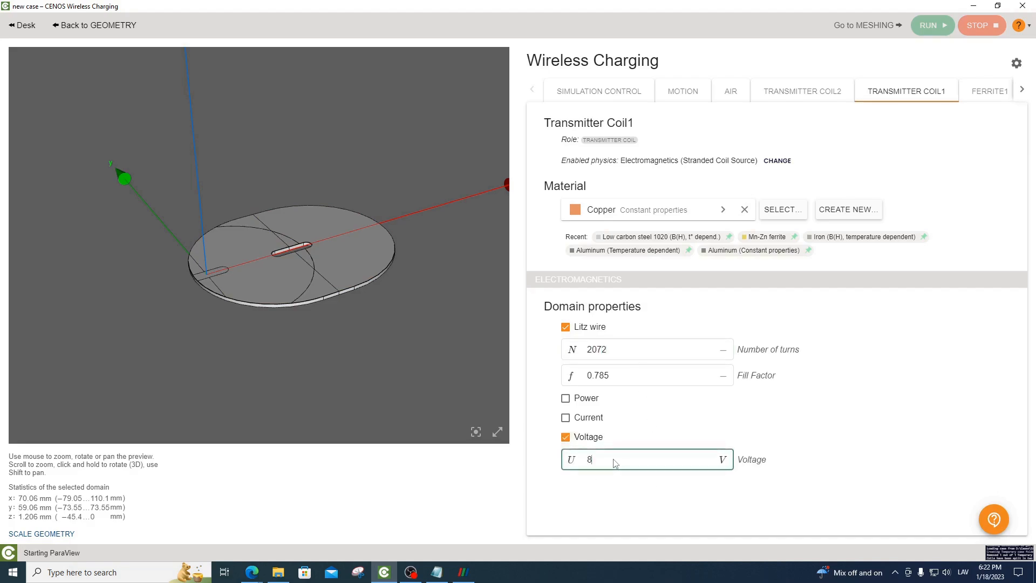
text(8)
click(618, 487)
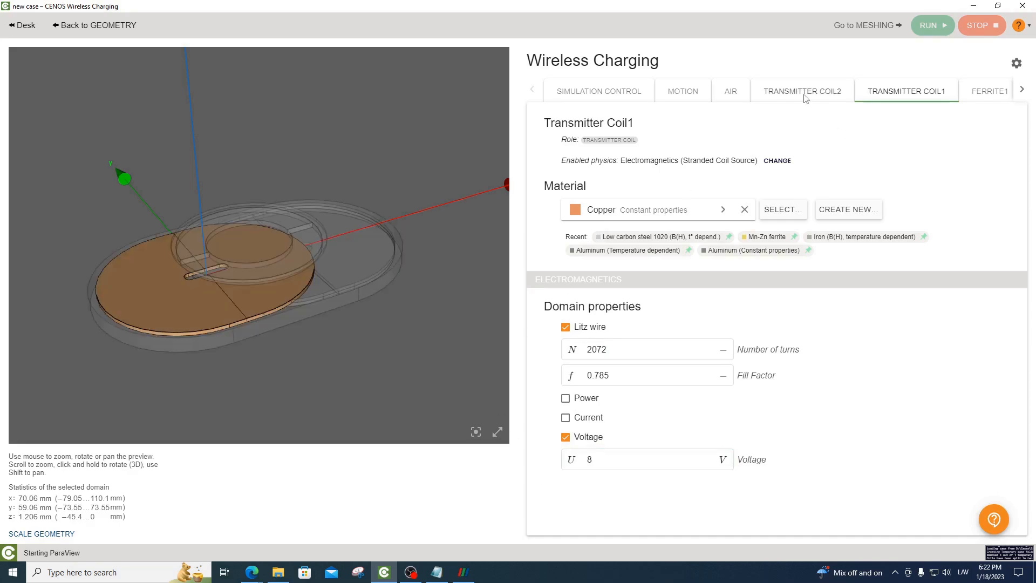
Set Transmitter Coil2 to 2072 turns with a fill factor of 0.785 and enable its voltage source at 8 V
click(803, 90)
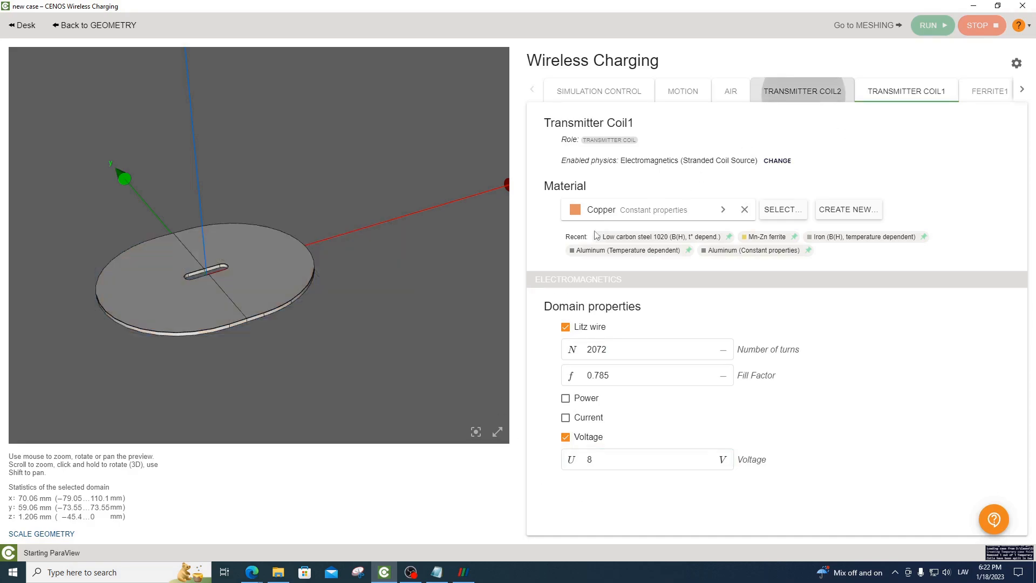
click(625, 352)
text(2072)
click(630, 379)
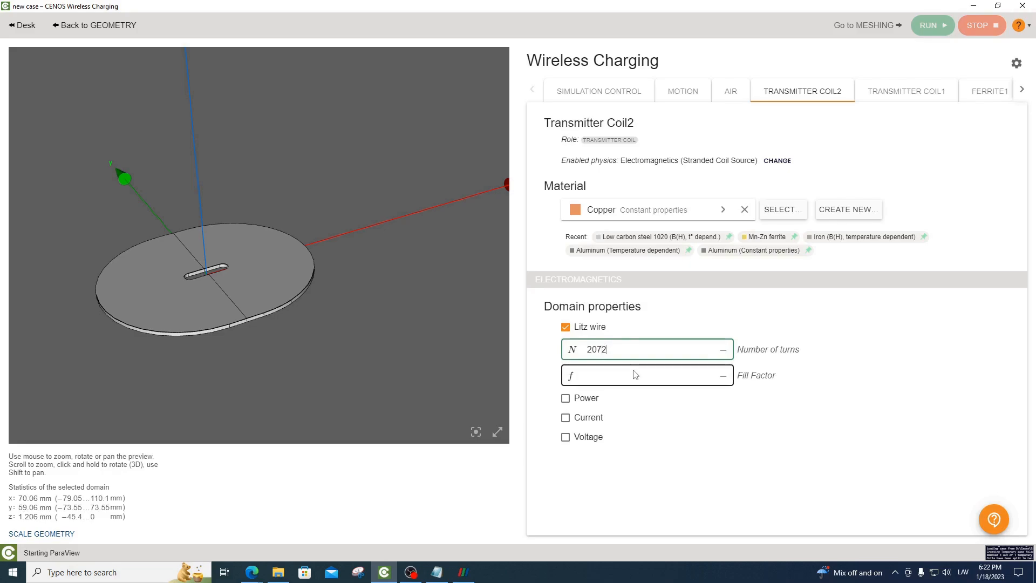
text(0.785)
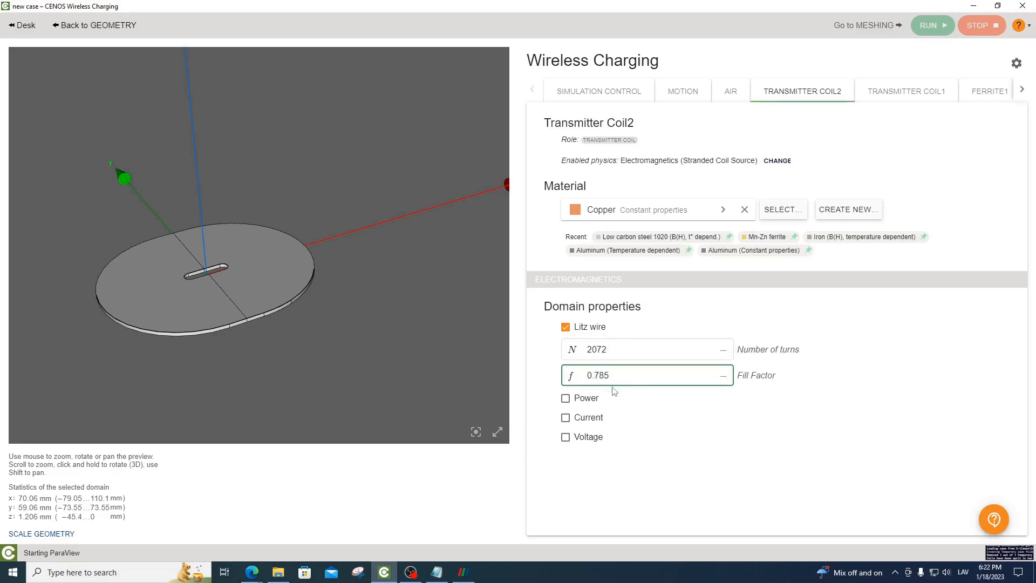
click(567, 437)
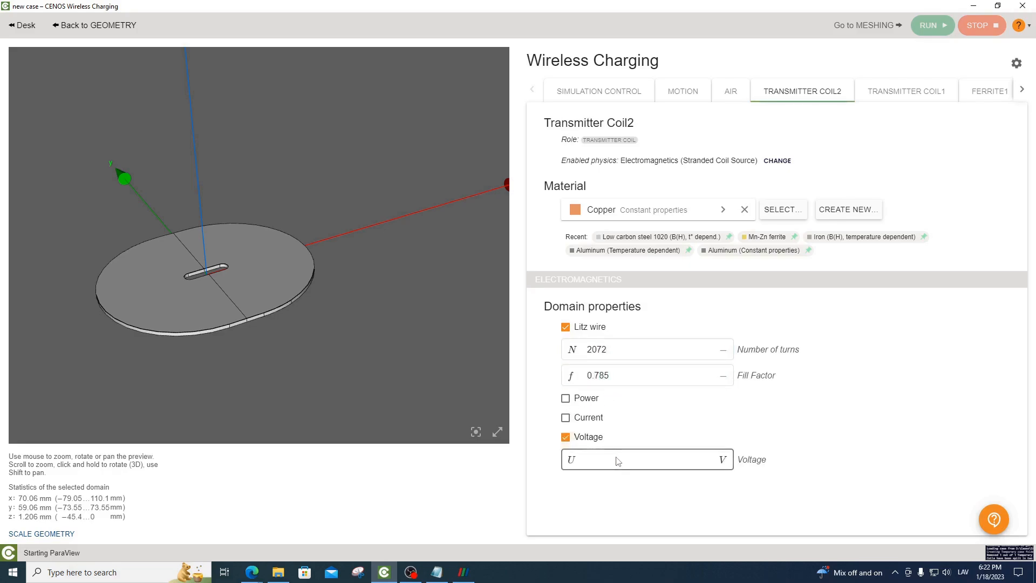
click(632, 486)
Set Receiver Coil1 to 1320 turns with a Litz wire fill factor of 0.785
click(1023, 89)
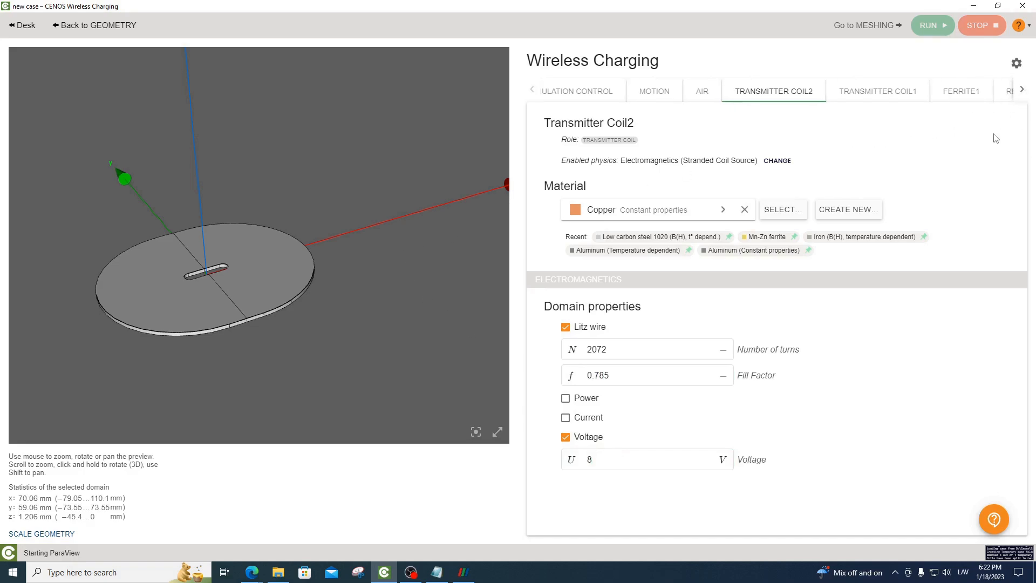
click(969, 91)
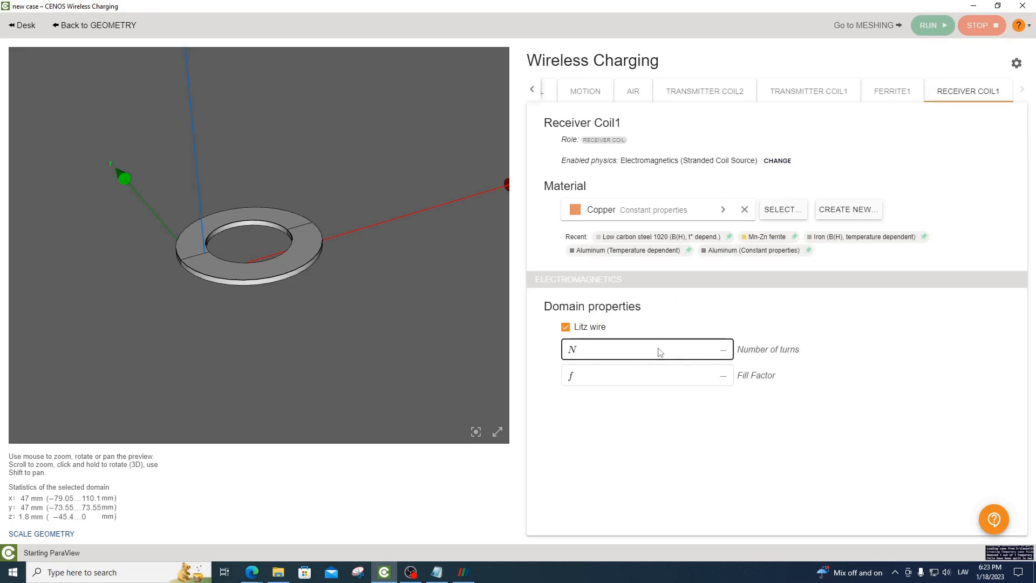
click(623, 381)
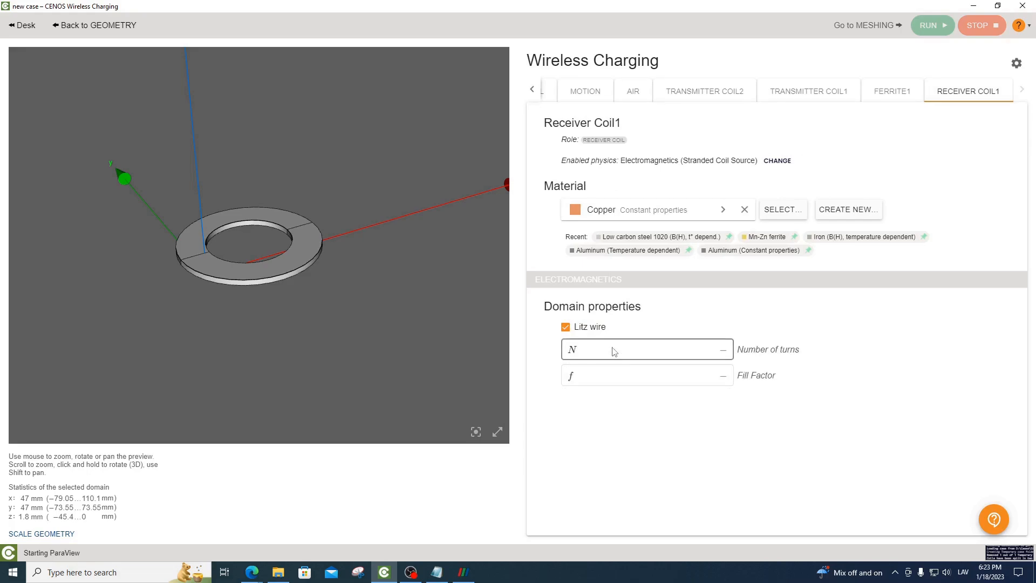
drag(383, 290, 347, 293)
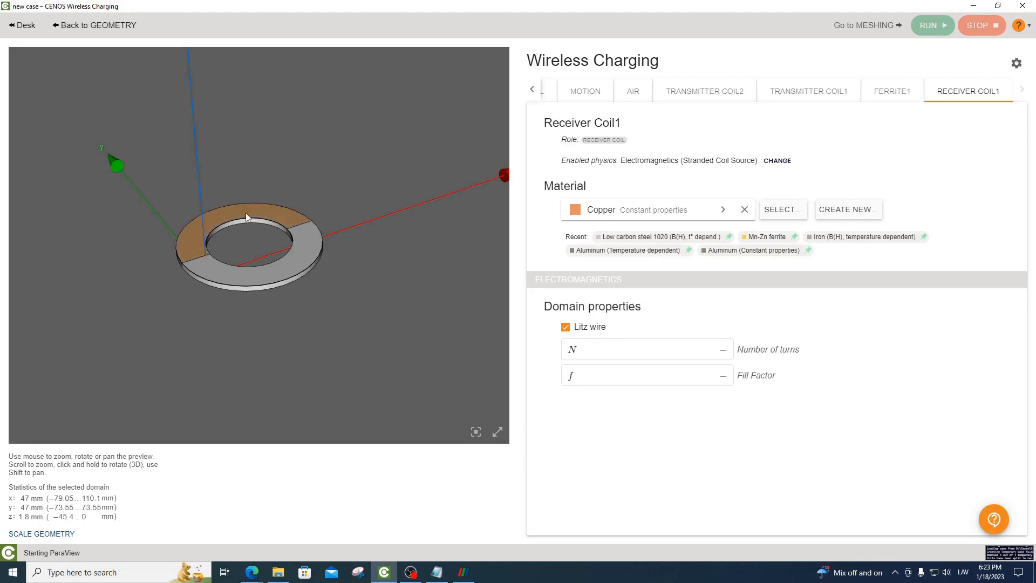
drag(273, 232, 326, 314)
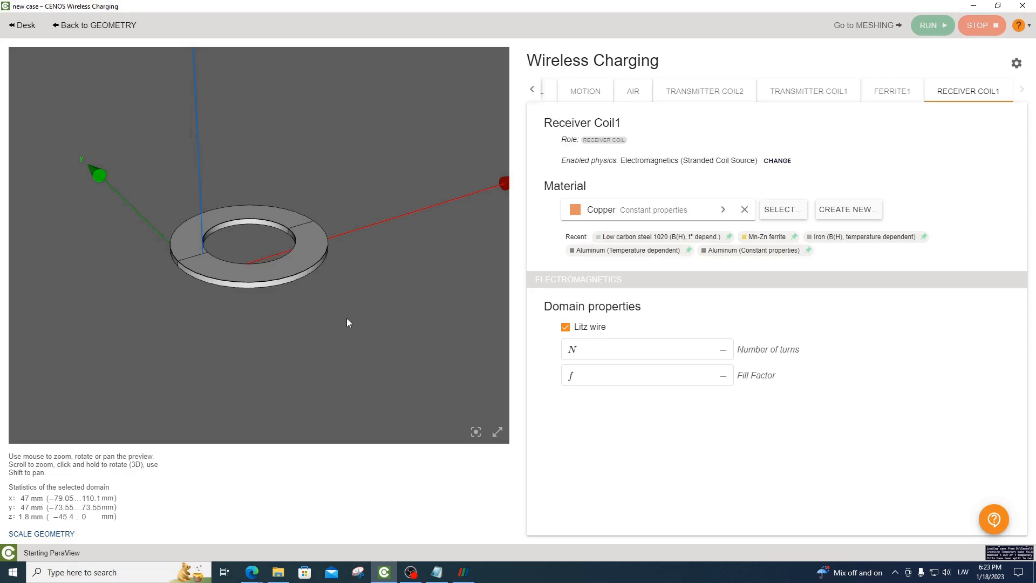
click(620, 356)
text(13)
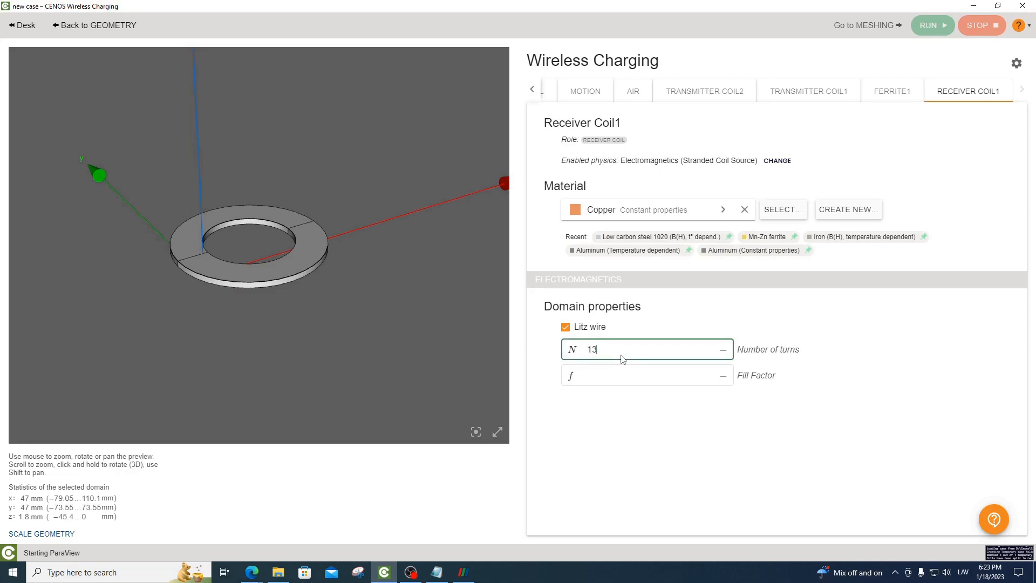
text(20)
click(625, 380)
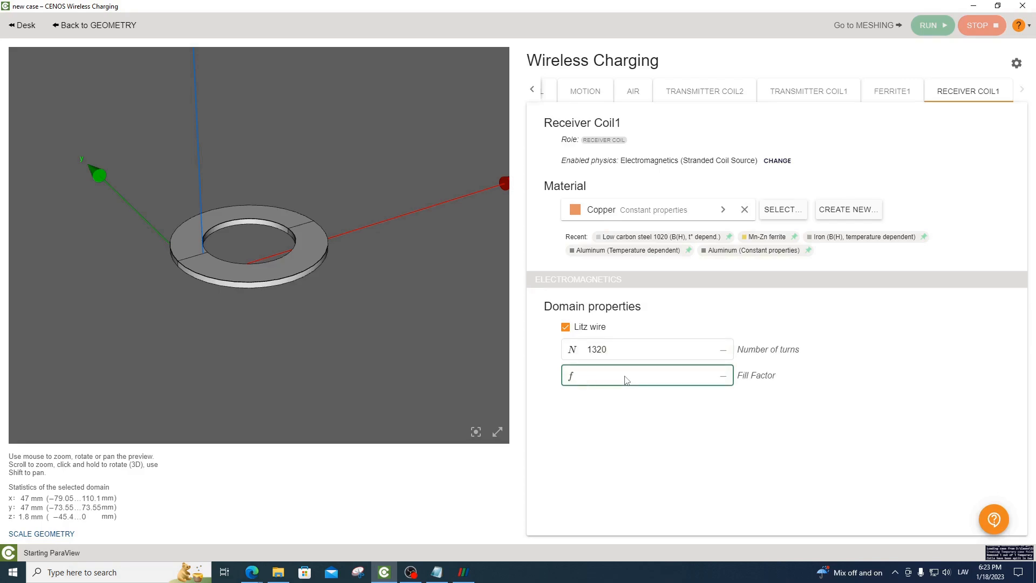
text(0.785)
click(650, 448)
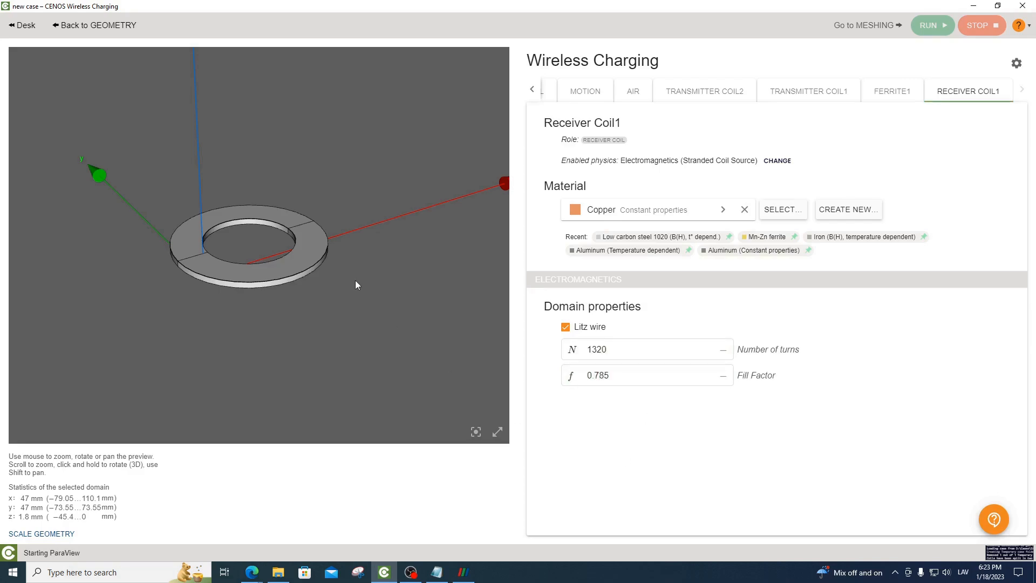
drag(355, 282, 382, 299)
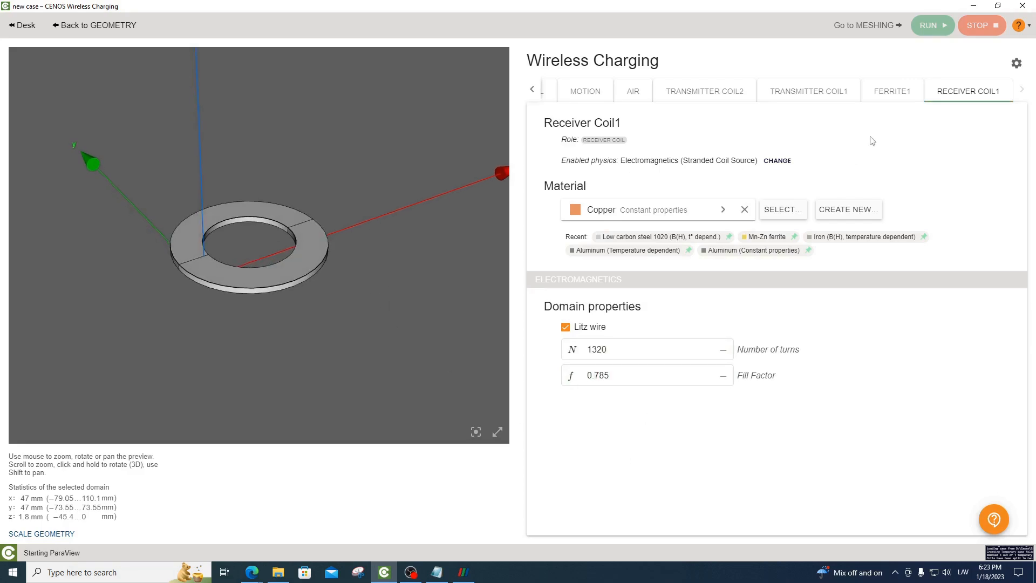
Assign the Mn-Zn ferrite material to Ferrite1 and check its enabled physics, keeping the electromagnetics domain type Conductive
click(893, 91)
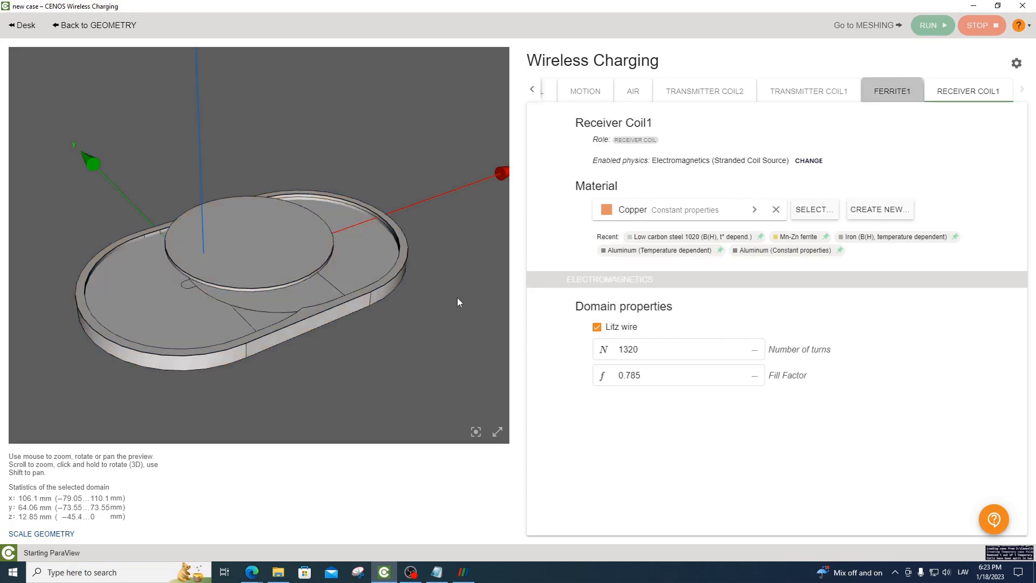
drag(436, 299, 456, 339)
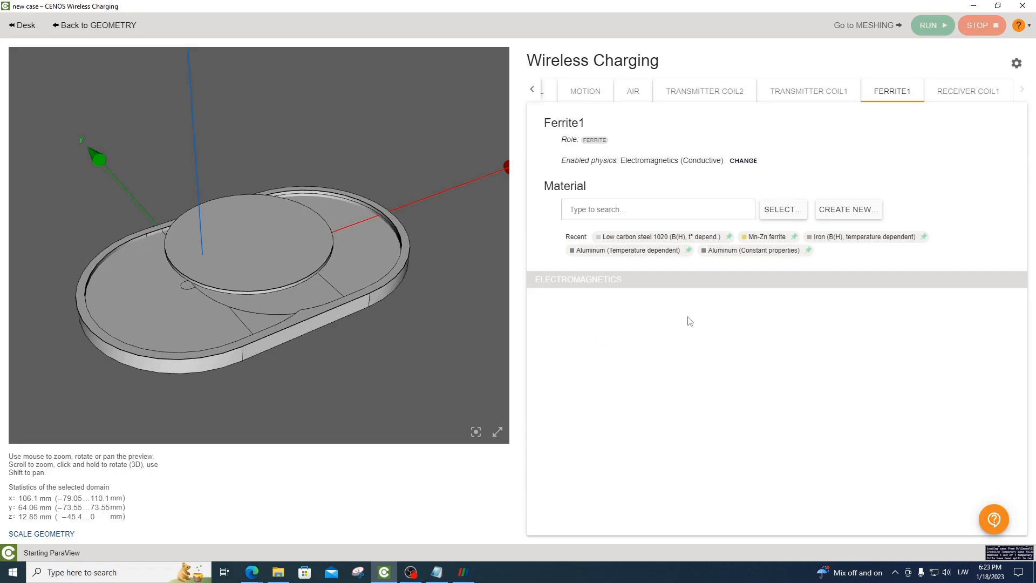
click(762, 237)
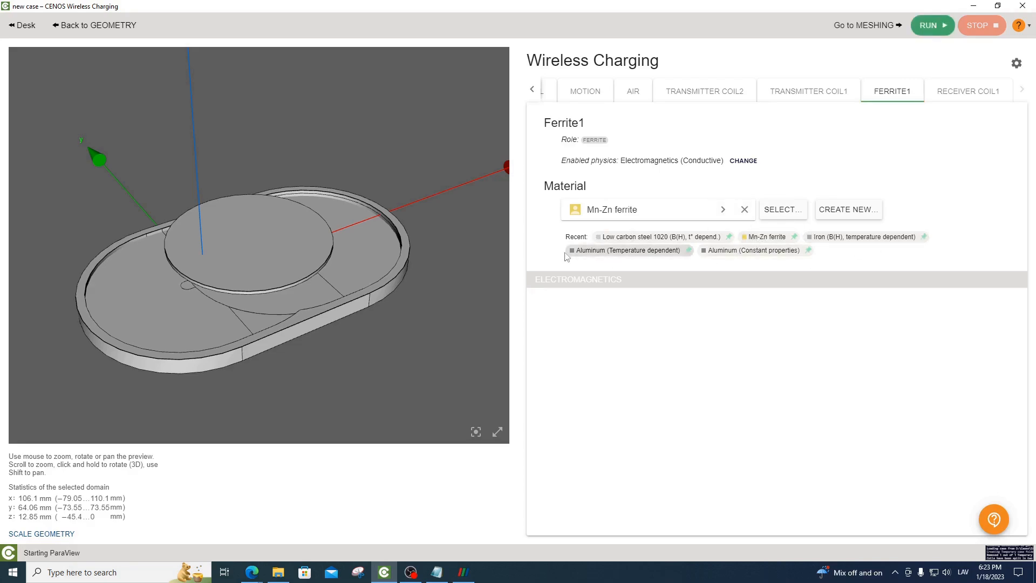
drag(454, 255, 447, 244)
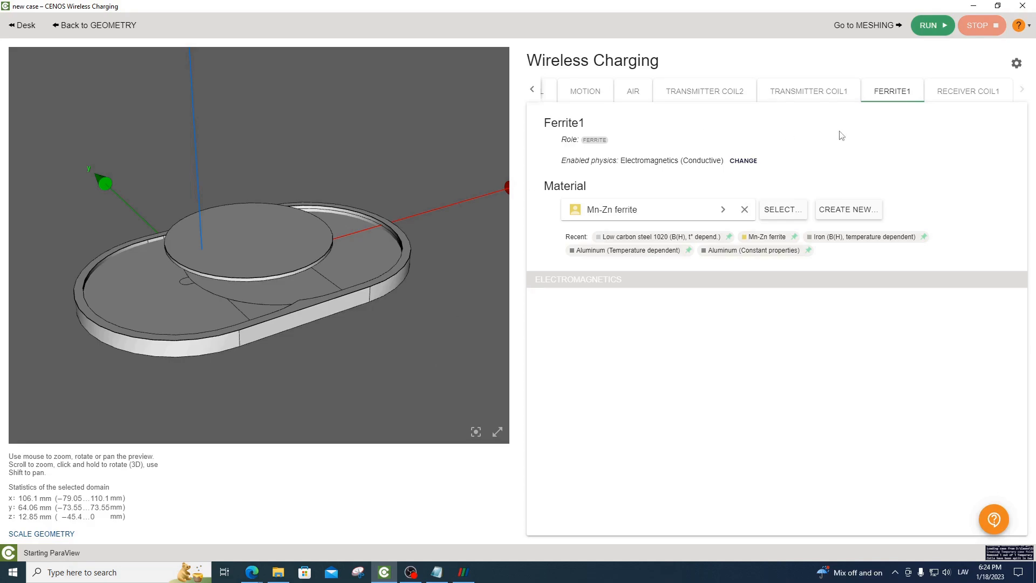
click(756, 165)
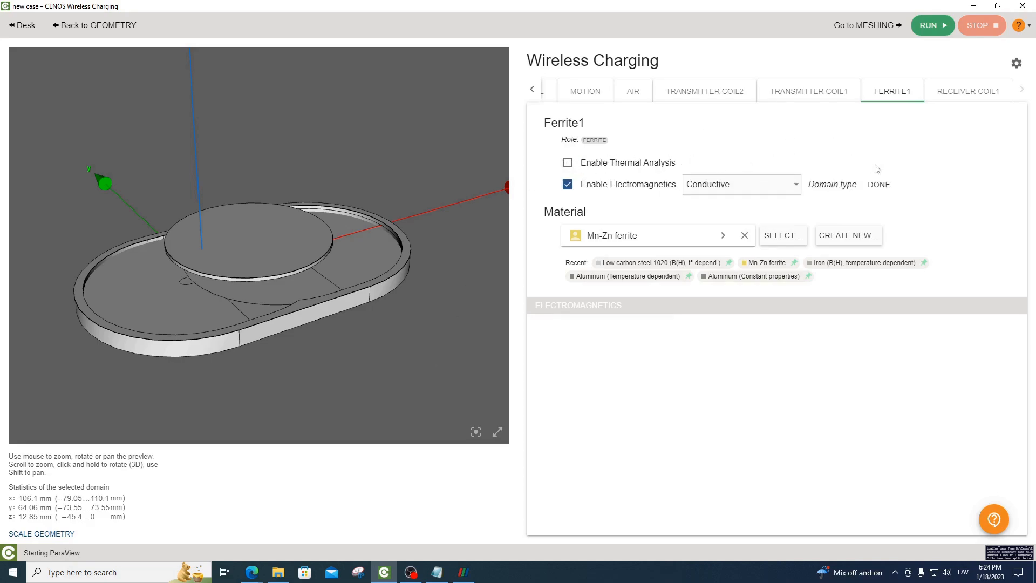
click(879, 184)
drag(483, 272, 467, 292)
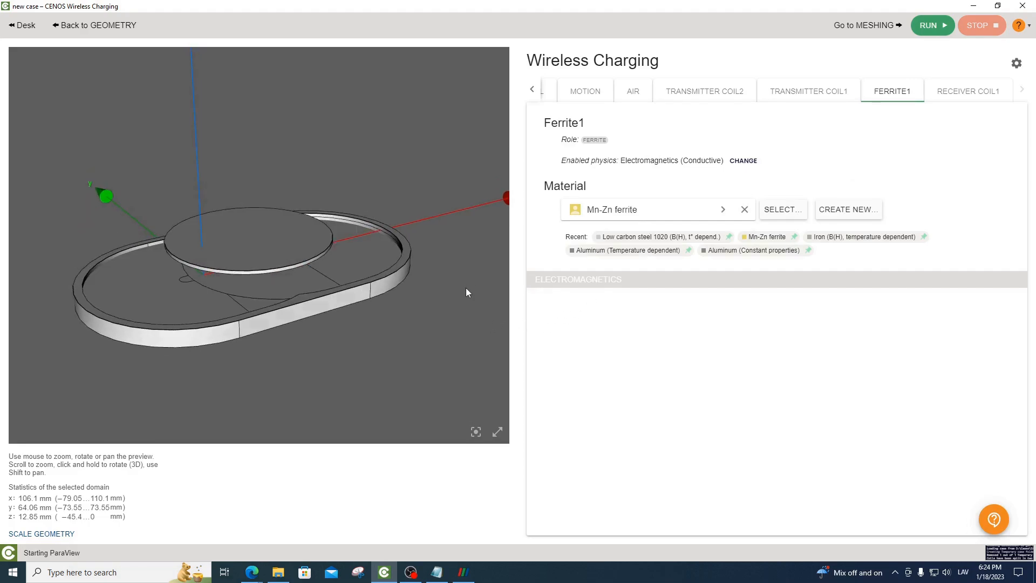
Proceed to meshing and generate the mesh at Average density
click(863, 26)
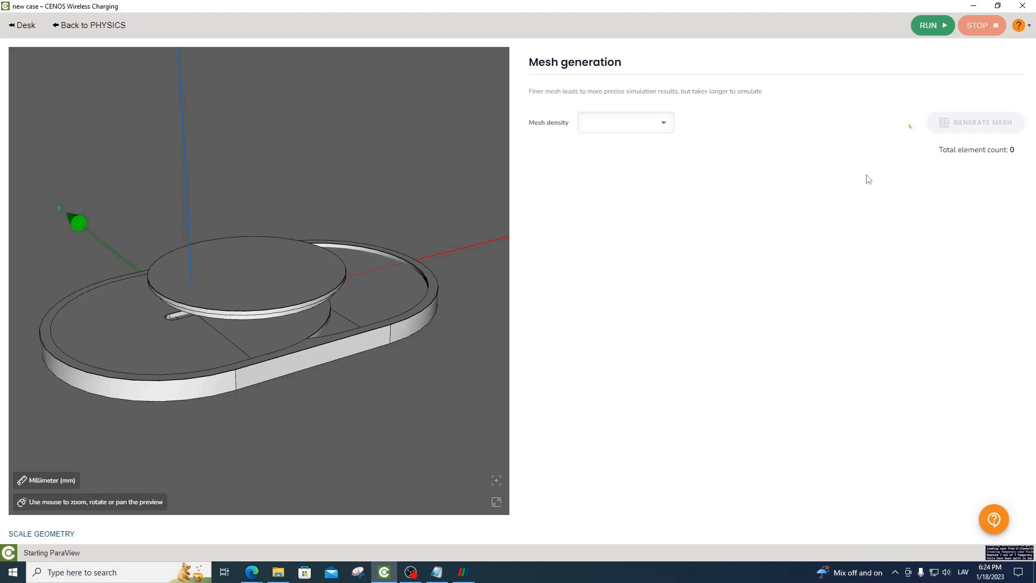
click(952, 132)
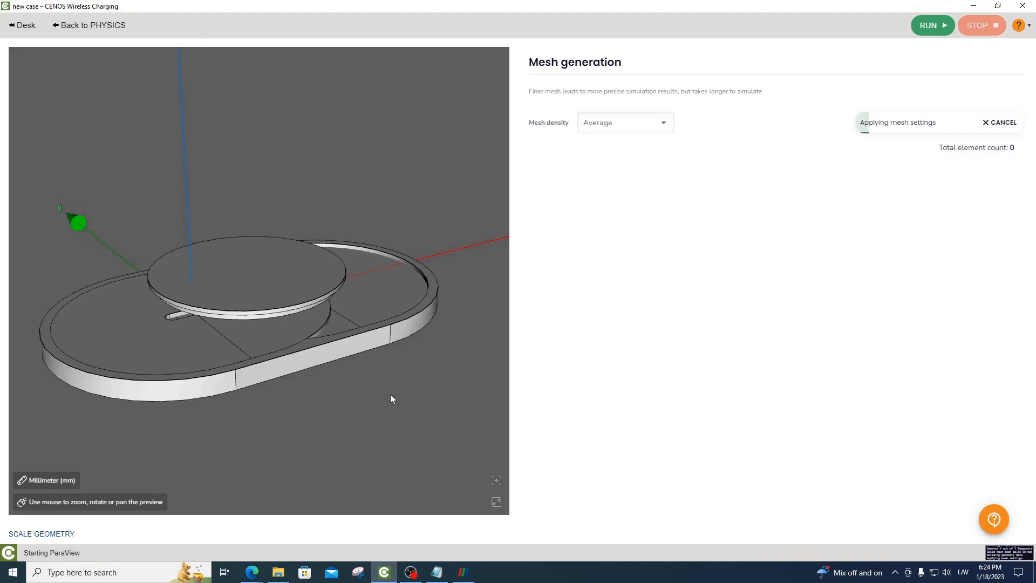
drag(390, 394, 432, 413)
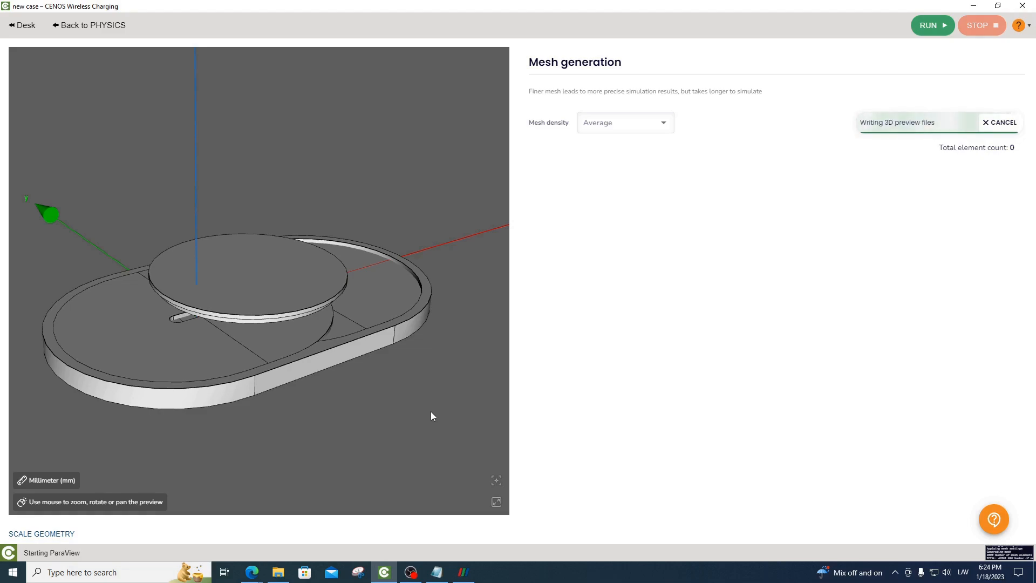
mouse_move(426, 411)
mouse_down()
mouse_move(414, 280)
mouse_move(421, 216)
mouse_move(450, 399)
mouse_move(405, 400)
mouse_move(439, 457)
mouse_move(449, 435)
mouse_move(421, 396)
mouse_move(405, 414)
mouse_move(416, 409)
mouse_up()
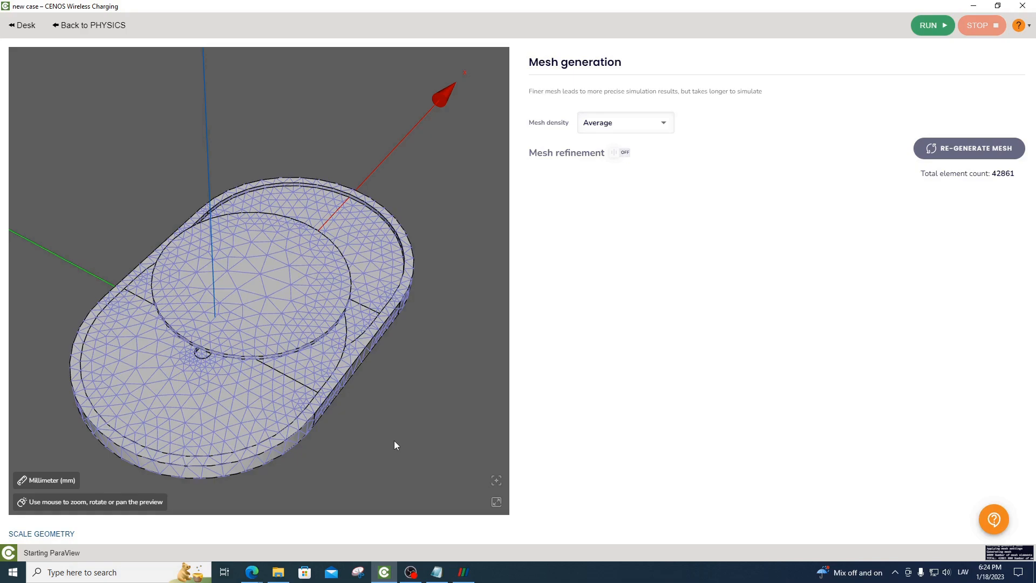
Switch to ParaView and examine the phone charger's field lines and the flux density plots of the receiver and transmitter coils
click(466, 572)
drag(474, 463, 471, 463)
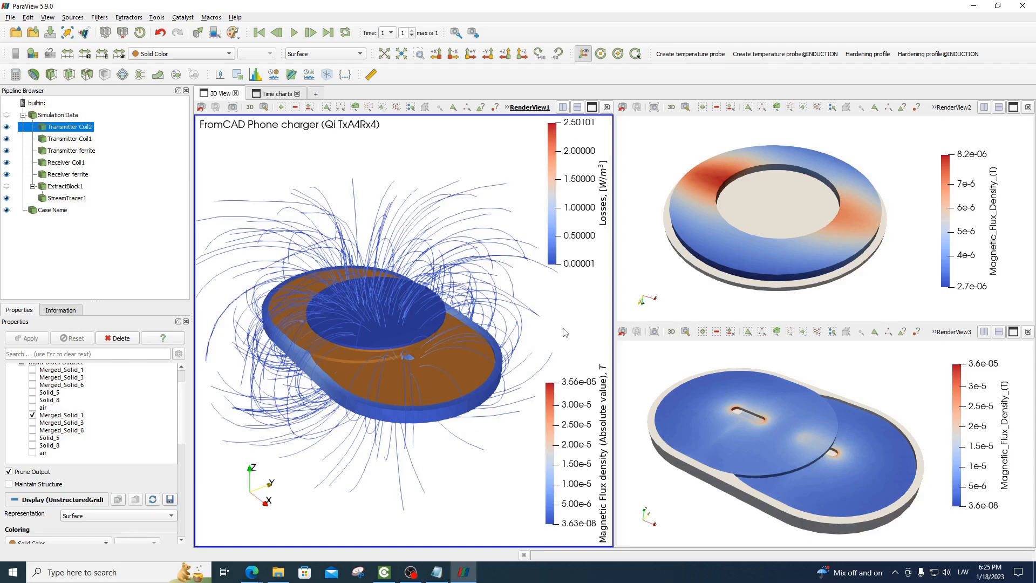
drag(536, 322, 541, 318)
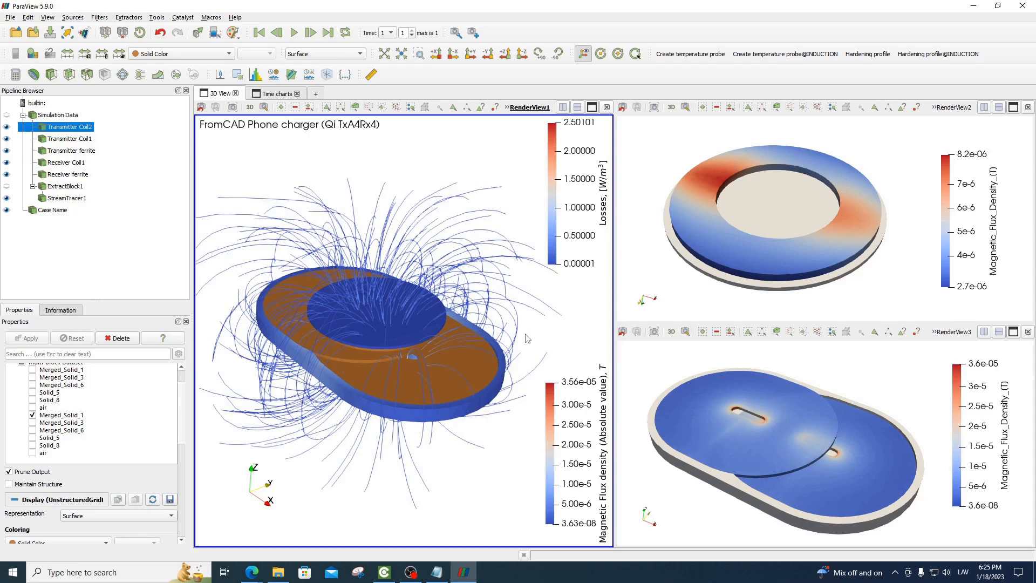
drag(527, 338, 502, 345)
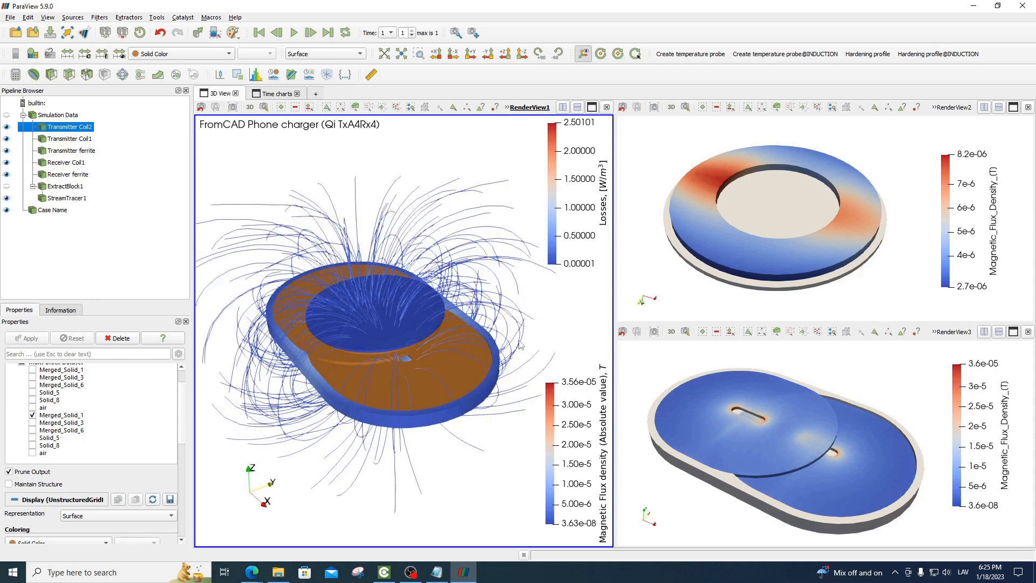
click(758, 267)
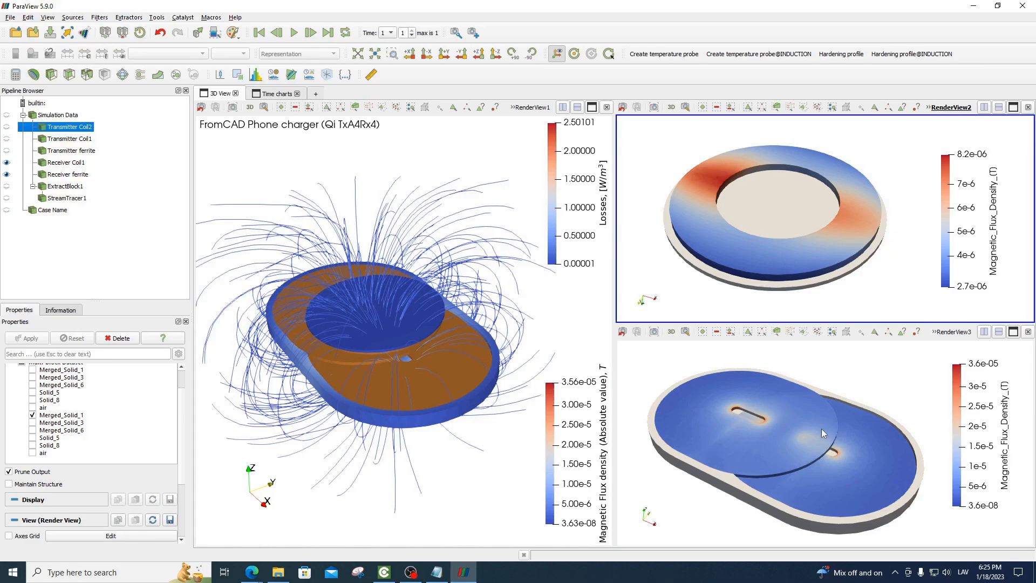
click(801, 428)
mouse_move(437, 385)
mouse_down()
mouse_move(449, 382)
mouse_move(430, 393)
mouse_up()
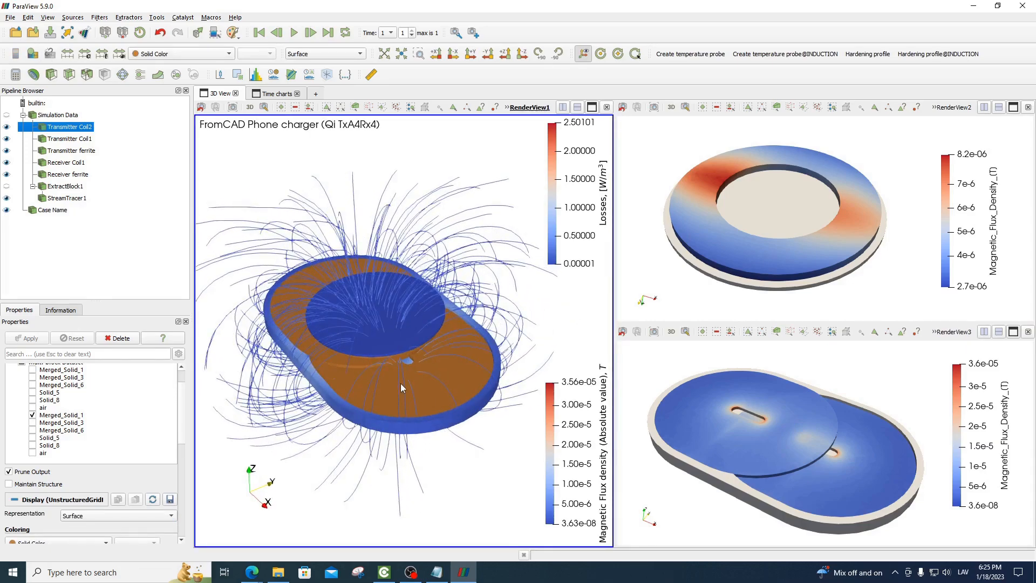
drag(427, 394, 409, 352)
drag(392, 303, 378, 389)
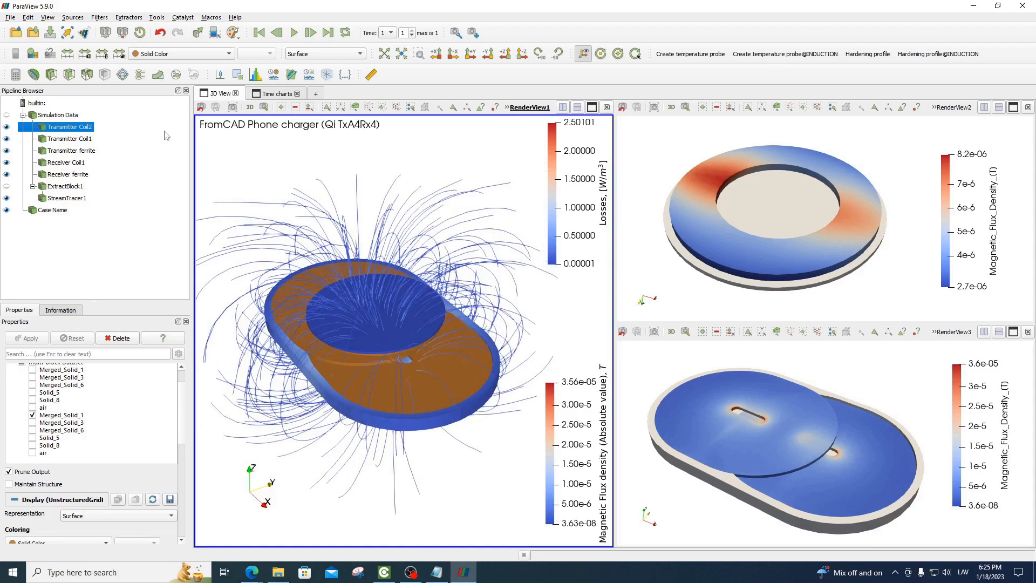
Hide the stream tracer, receiver ferrite, receiver coil, transmitter ferrite and both transmitter coils in the main 3D view
click(6, 198)
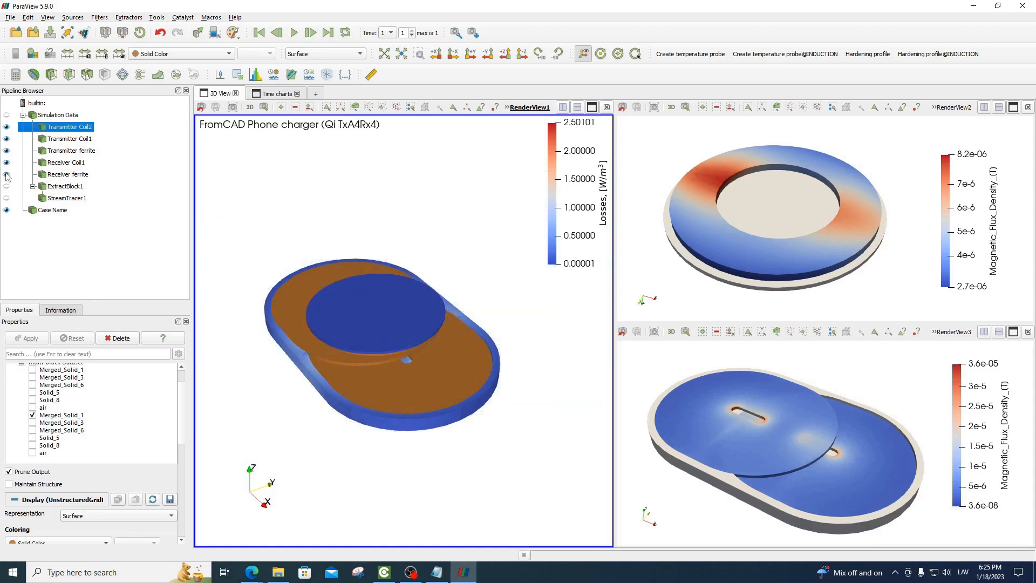
click(6, 174)
click(6, 162)
click(7, 151)
click(7, 139)
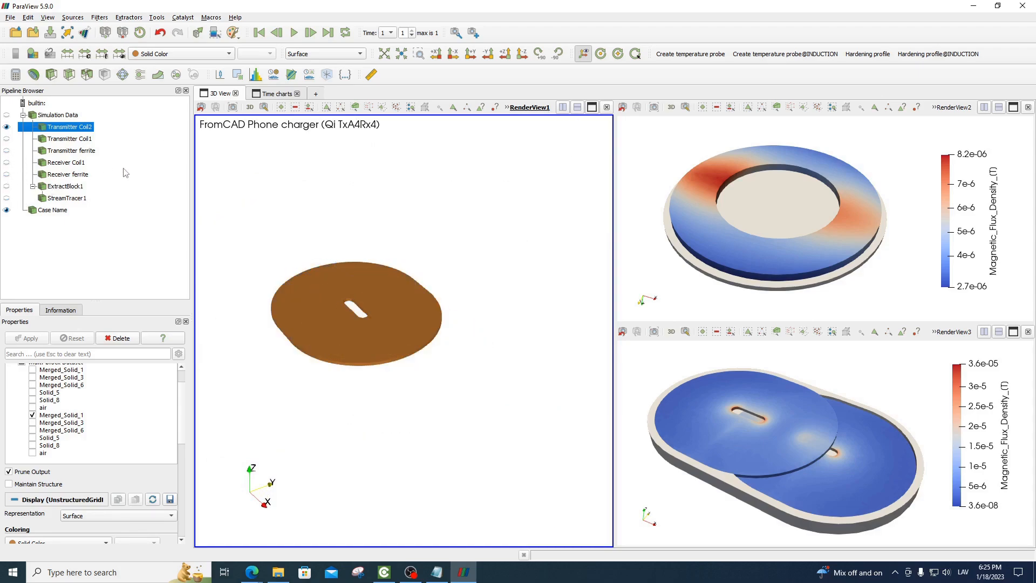
click(6, 127)
Show only the Transmitter ferrite in the main 3D view and examine its loss distribution
click(7, 151)
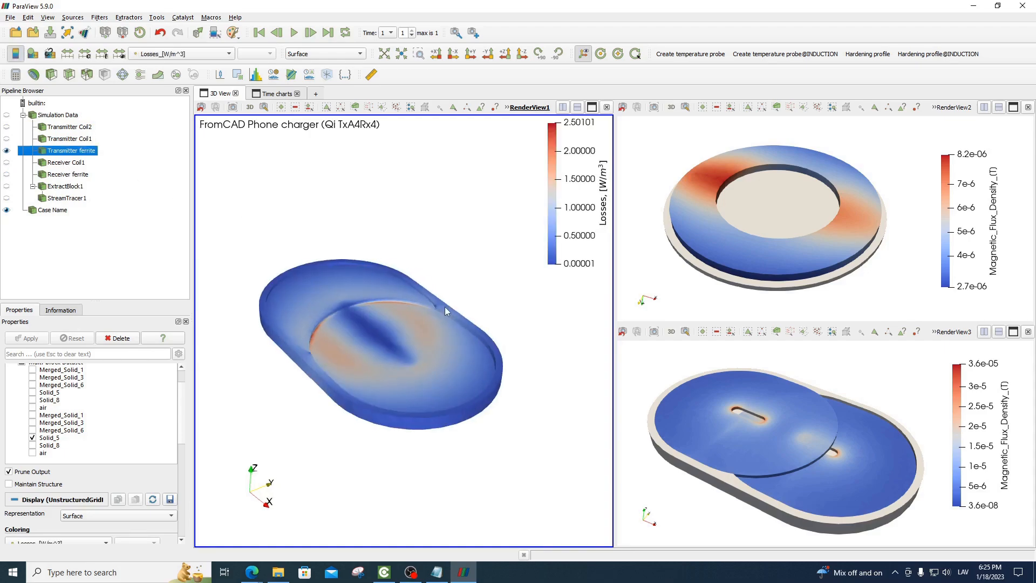
drag(445, 307, 399, 334)
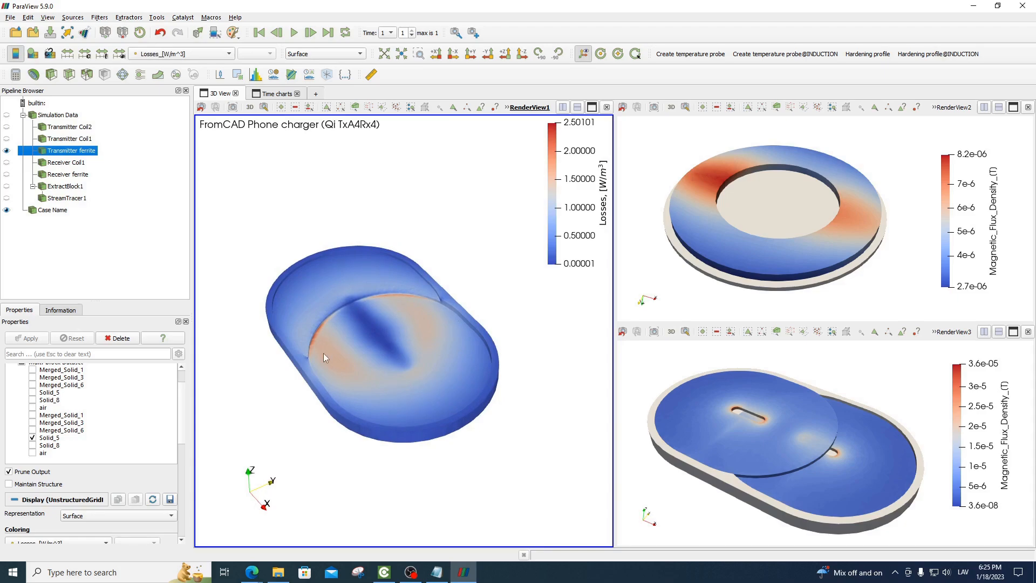
drag(324, 357, 388, 325)
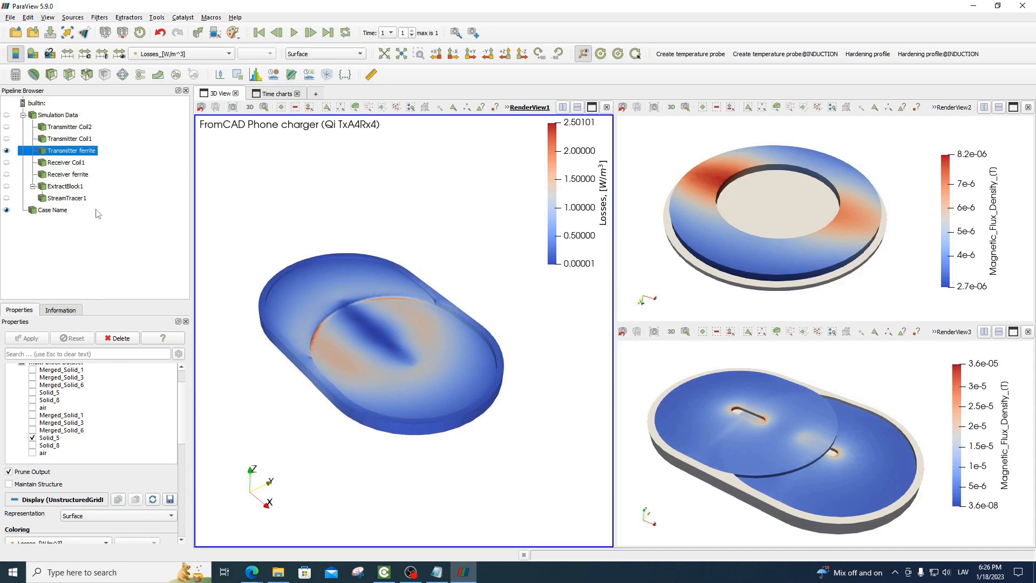
Show both transmitter coils, the receiver coil, receiver ferrite and stream tracer in the main 3D view and examine the field lines from the side
click(6, 127)
click(6, 138)
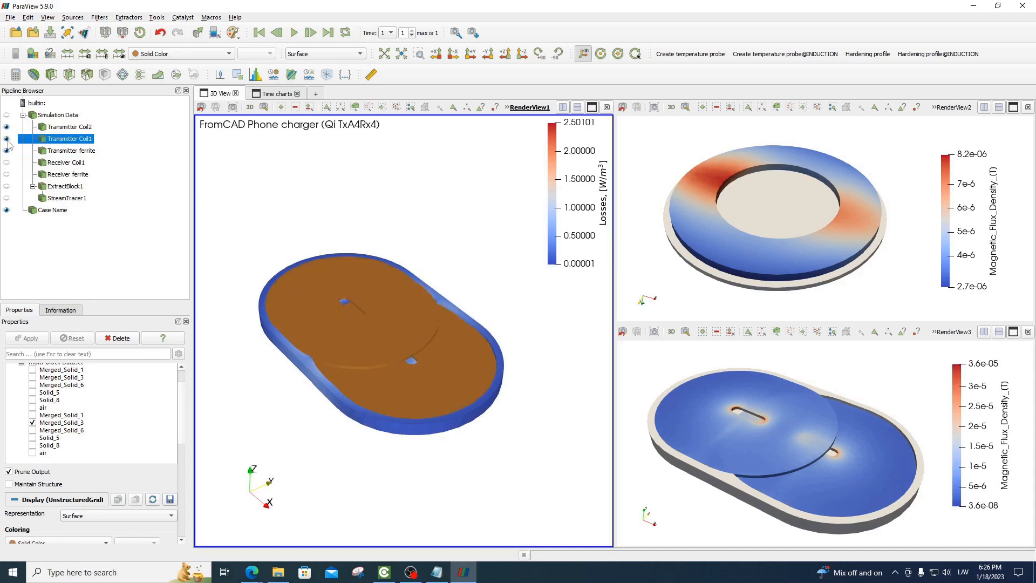
click(6, 162)
click(7, 174)
click(7, 198)
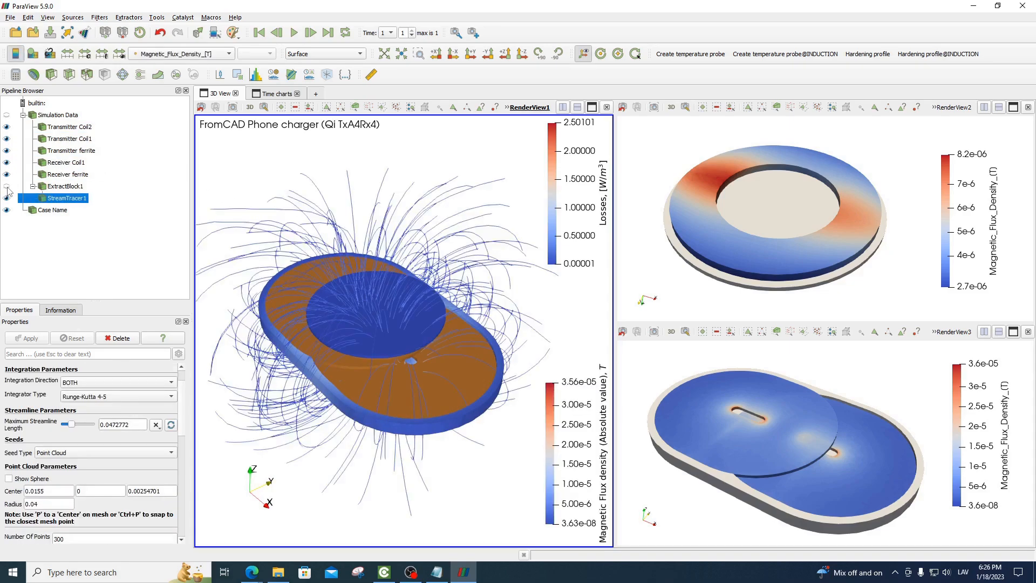
drag(458, 333, 468, 360)
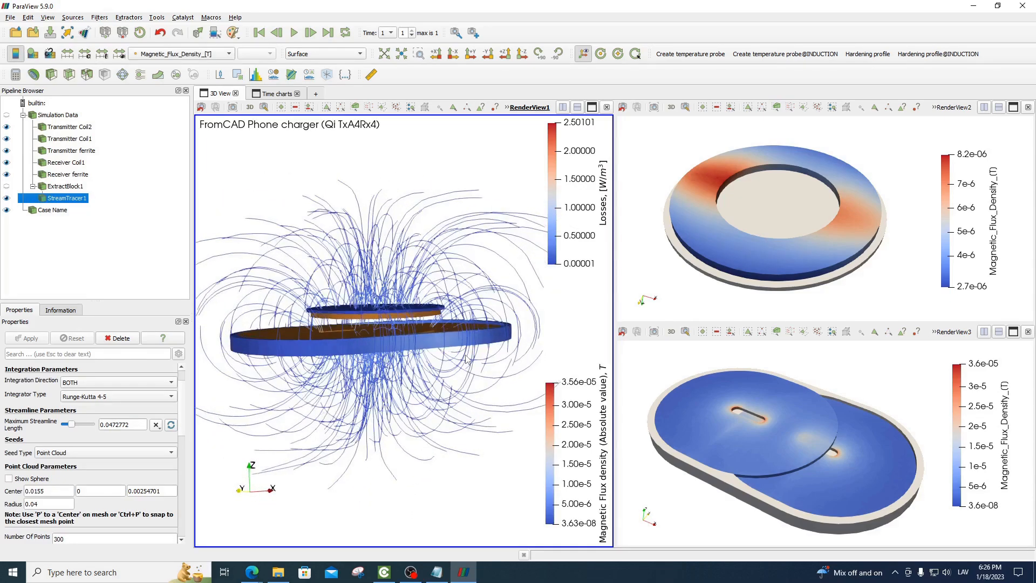
drag(408, 405, 406, 403)
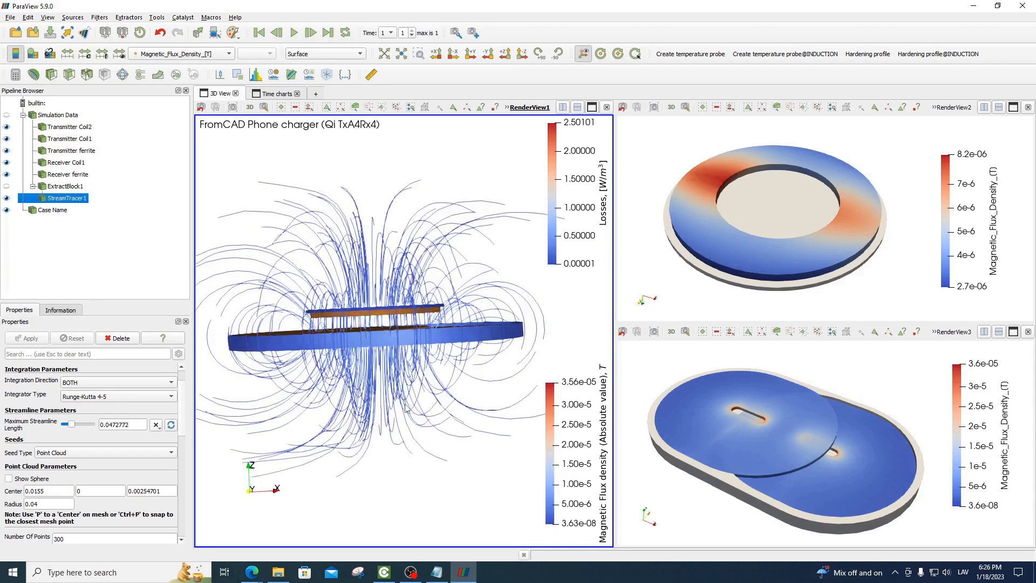
mouse_move(424, 369)
mouse_down()
mouse_move(416, 378)
mouse_move(432, 369)
mouse_move(451, 406)
mouse_move(417, 385)
mouse_up()
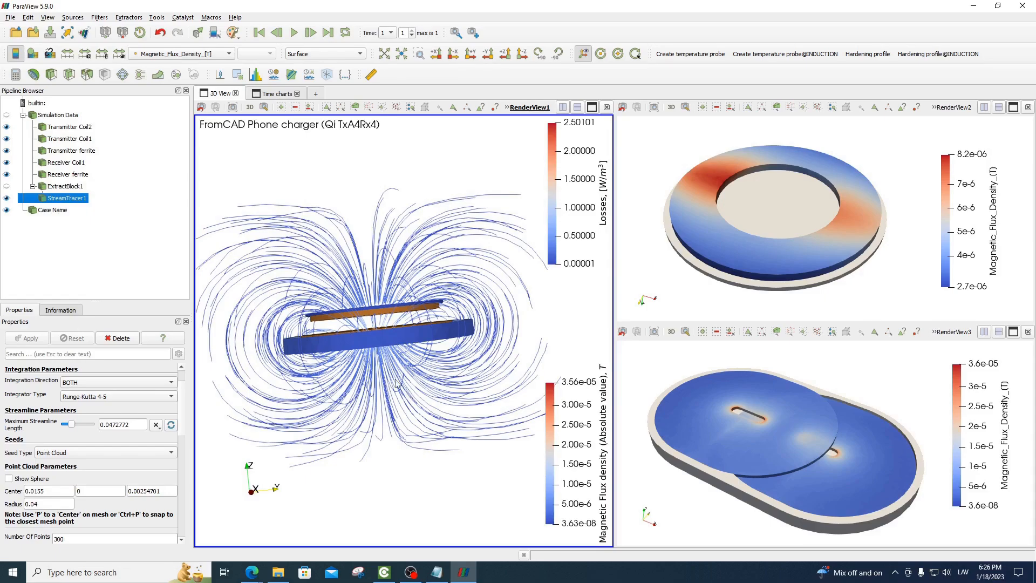
drag(386, 379, 431, 376)
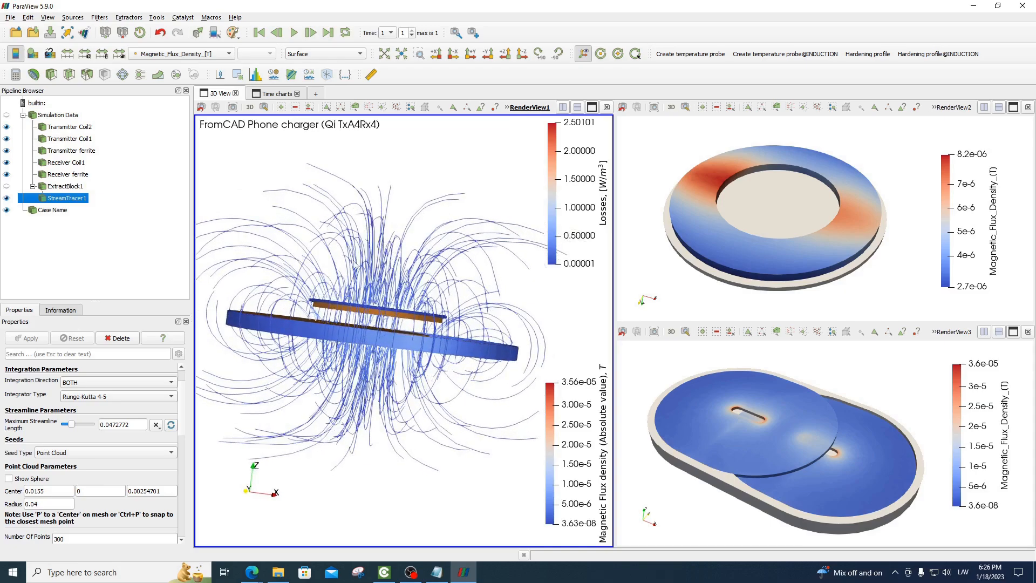
Review the time charts of Q factor, mutual inductance, total loss and coupling coefficients, and return to the 3D field-line view
click(280, 95)
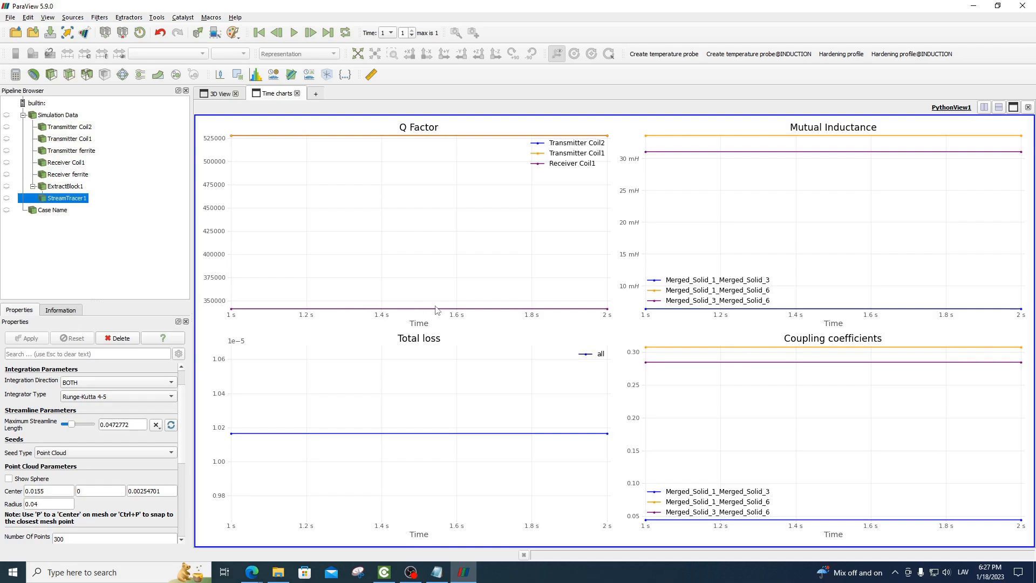
click(220, 95)
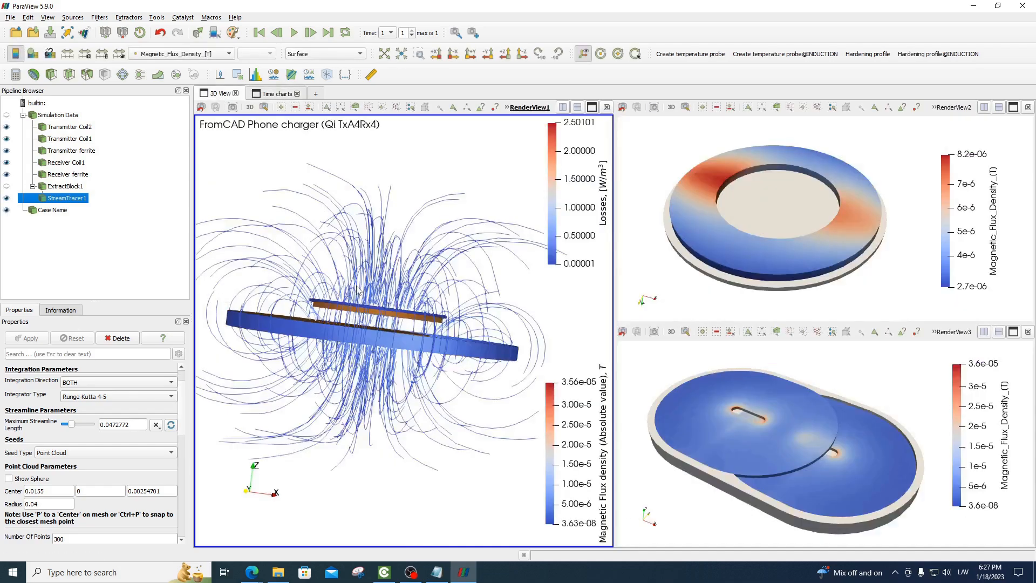
drag(482, 393, 435, 383)
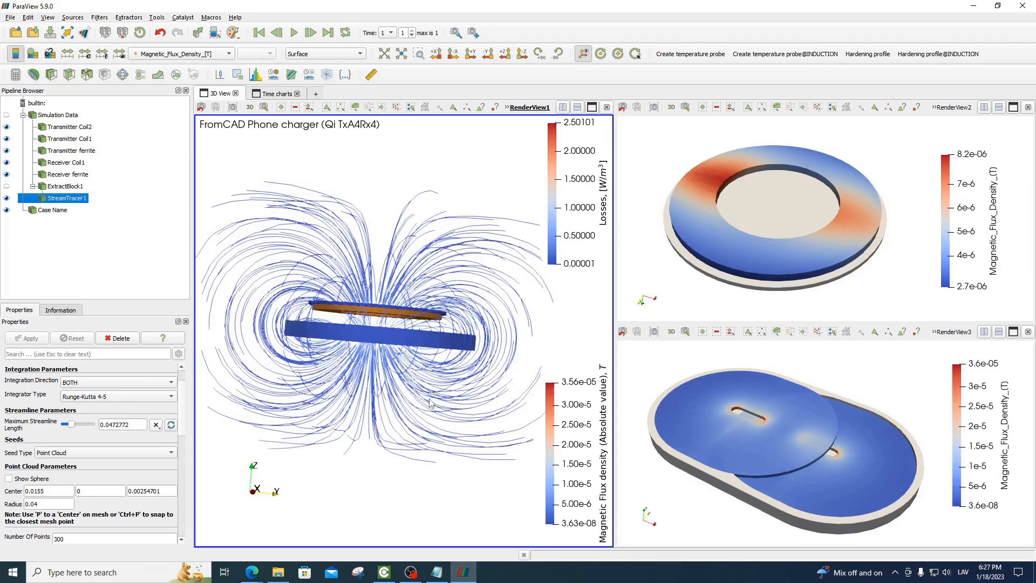